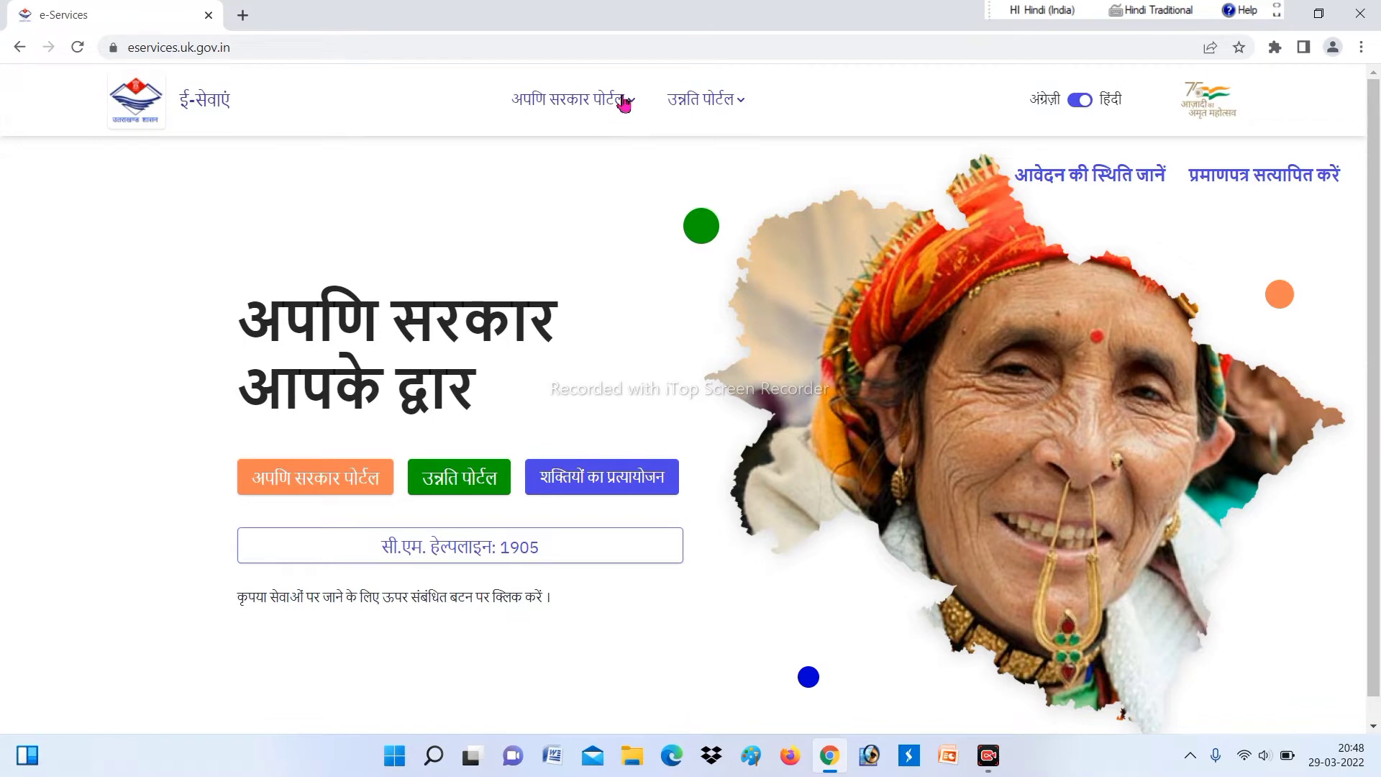
Open the Individual Login (व्यक्तिगत लॉगिन) page from the 'अपणि सरकार पोर्टल' menu
{"action": "left_click", "coordinate": [623, 103]}
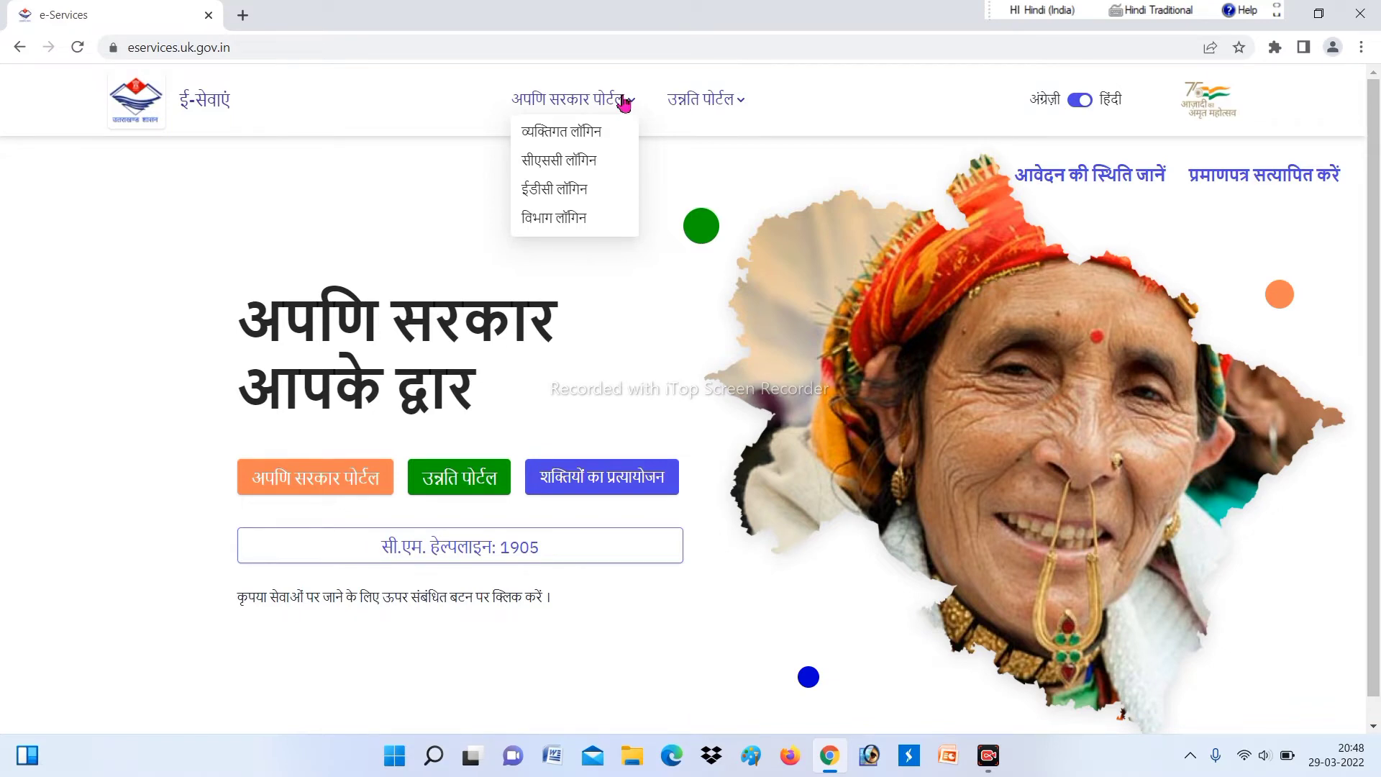
{"action": "left_click", "coordinate": [615, 137]}
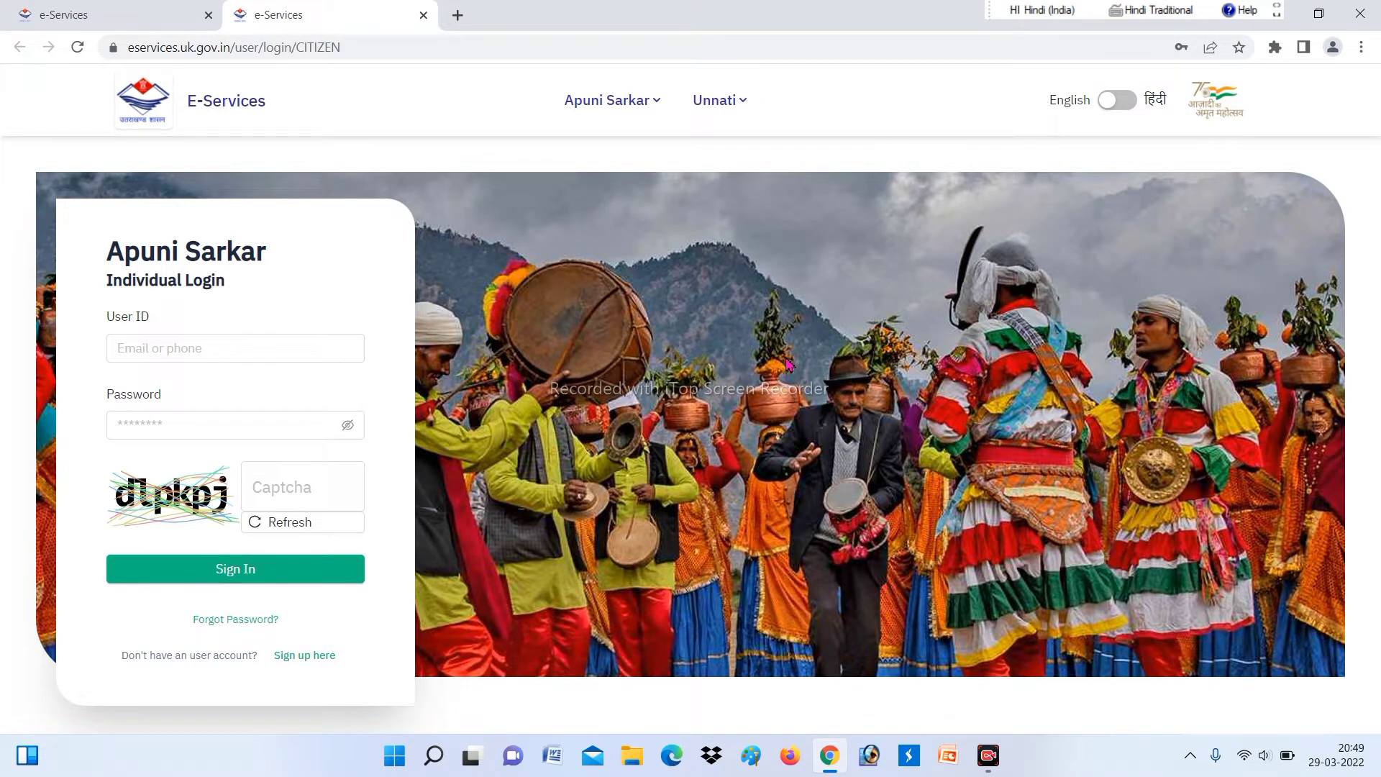
Go past the empty User ID, Password and Captcha fields to the 'Sign up here' registration form
{"action": "left_click", "coordinate": [152, 351]}
{"action": "left_click", "coordinate": [292, 425]}
{"action": "left_click", "coordinate": [253, 471]}
{"action": "left_click", "coordinate": [263, 577]}
{"action": "left_click", "coordinate": [312, 661]}
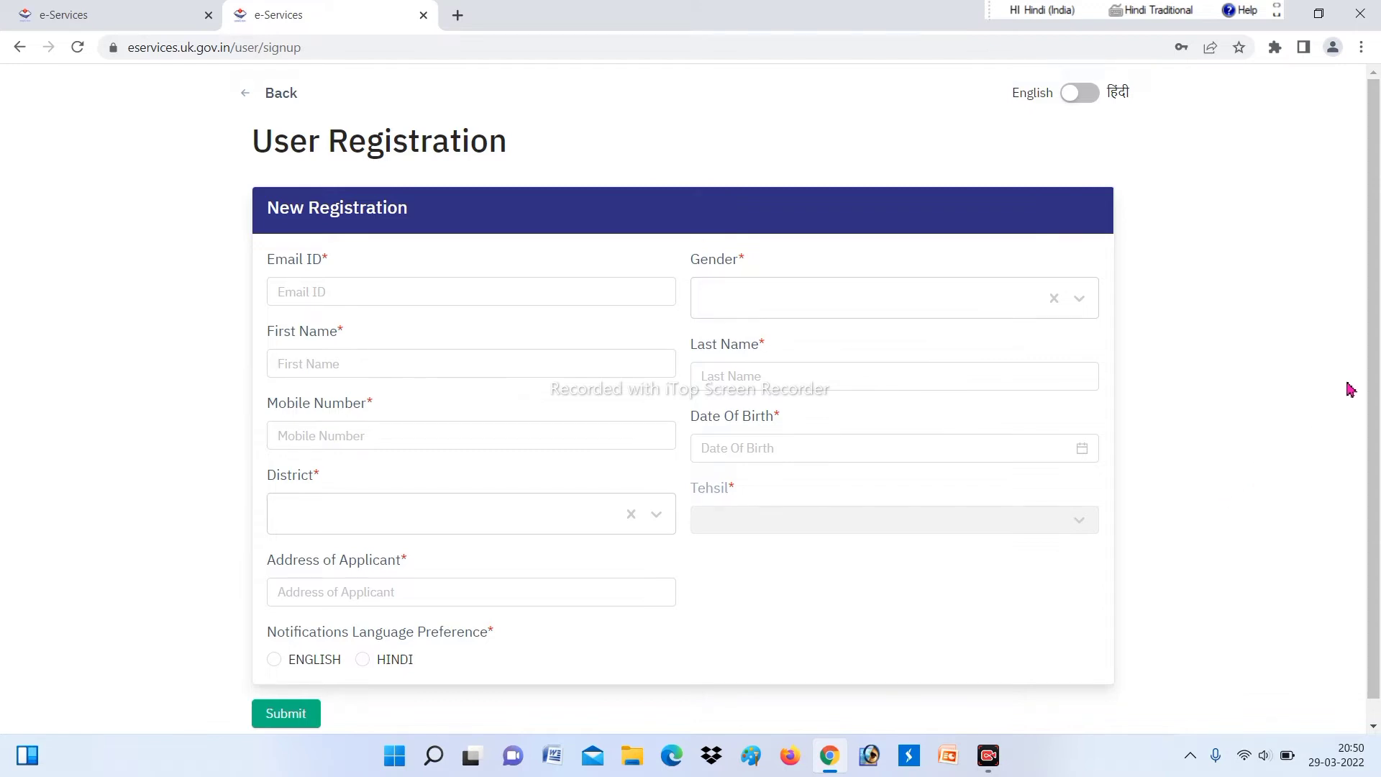
Skim the registration form, leaving Email ID and Gender unfilled
{"action": "scroll", "coordinate": [1376, 401], "scroll_direction": "down", "scroll_amount": 1}
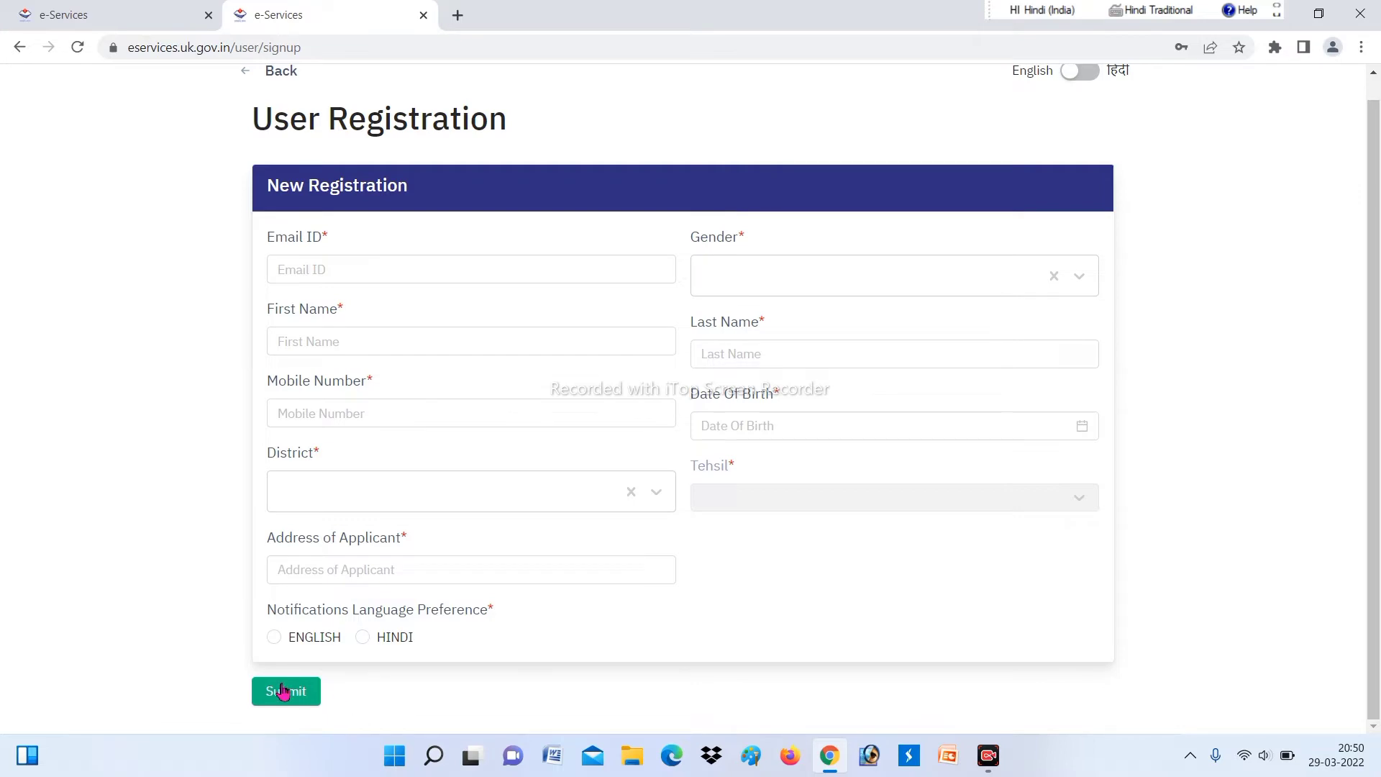
{"action": "scroll", "coordinate": [1235, 266], "scroll_direction": "up", "scroll_amount": 1}
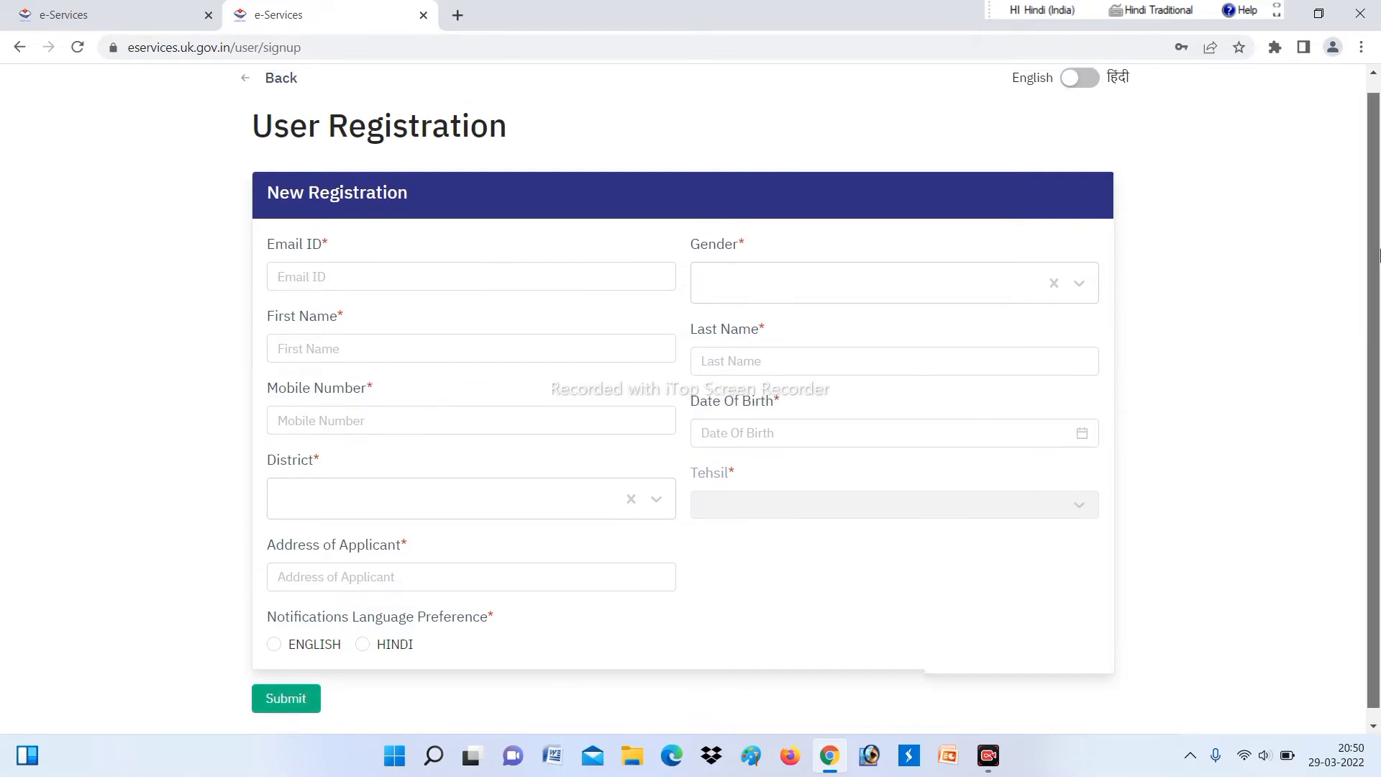
{"action": "left_click", "coordinate": [550, 301]}
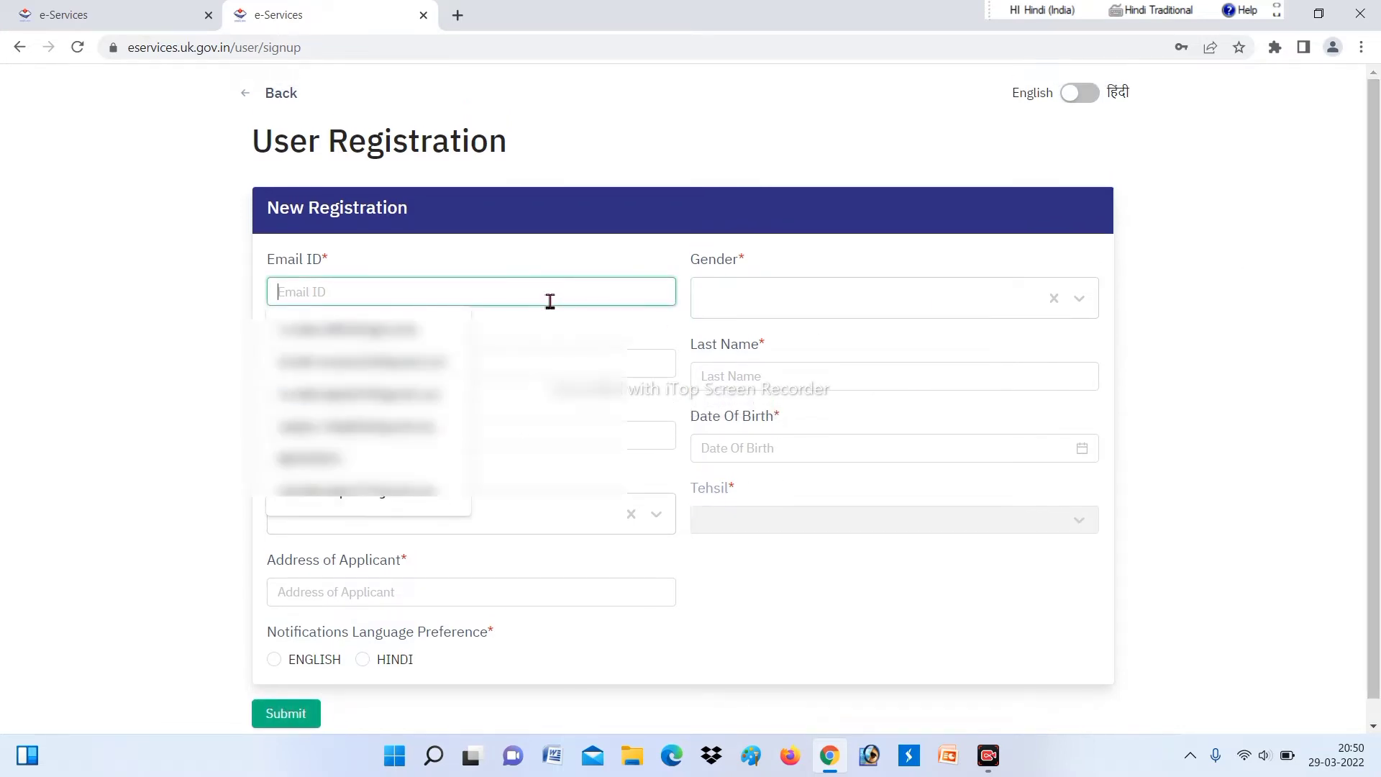
{"action": "left_click", "coordinate": [1275, 298]}
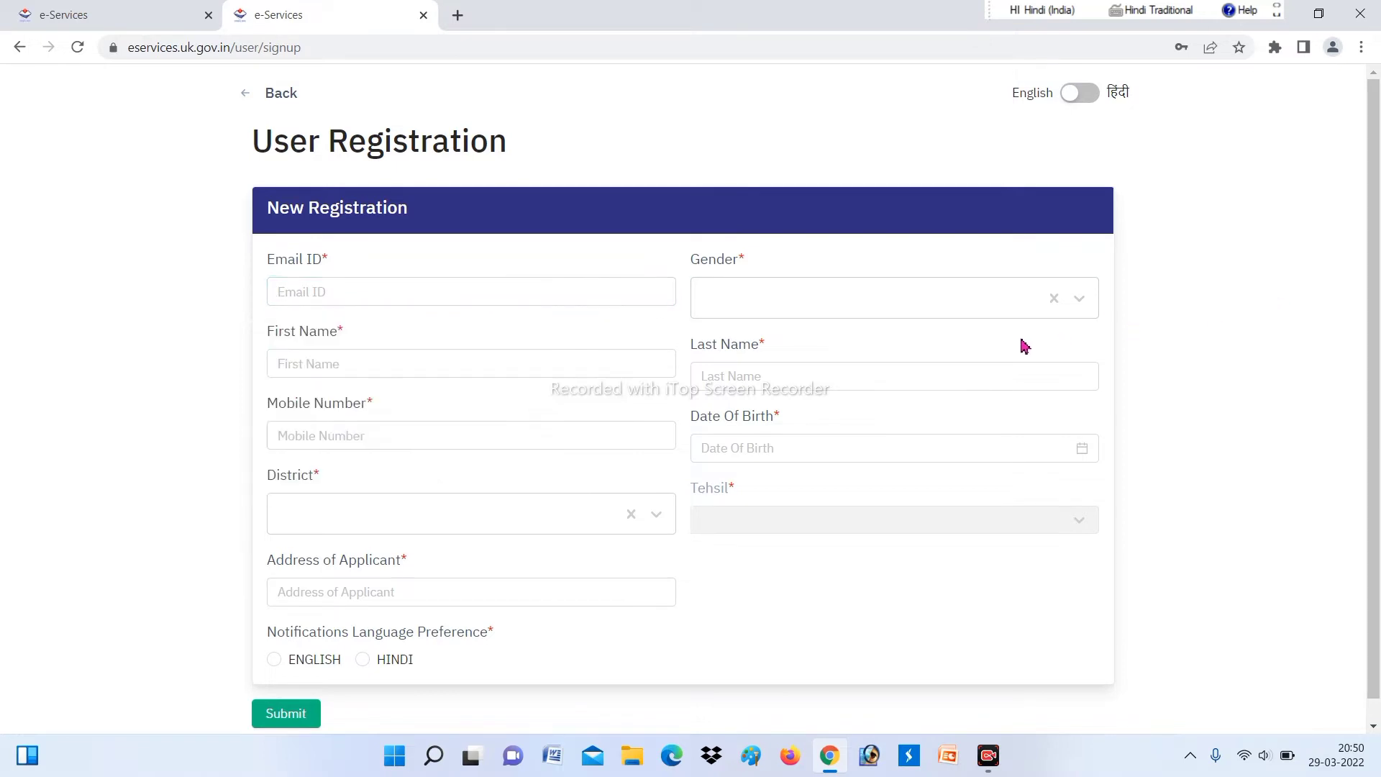
{"action": "left_click", "coordinate": [849, 306]}
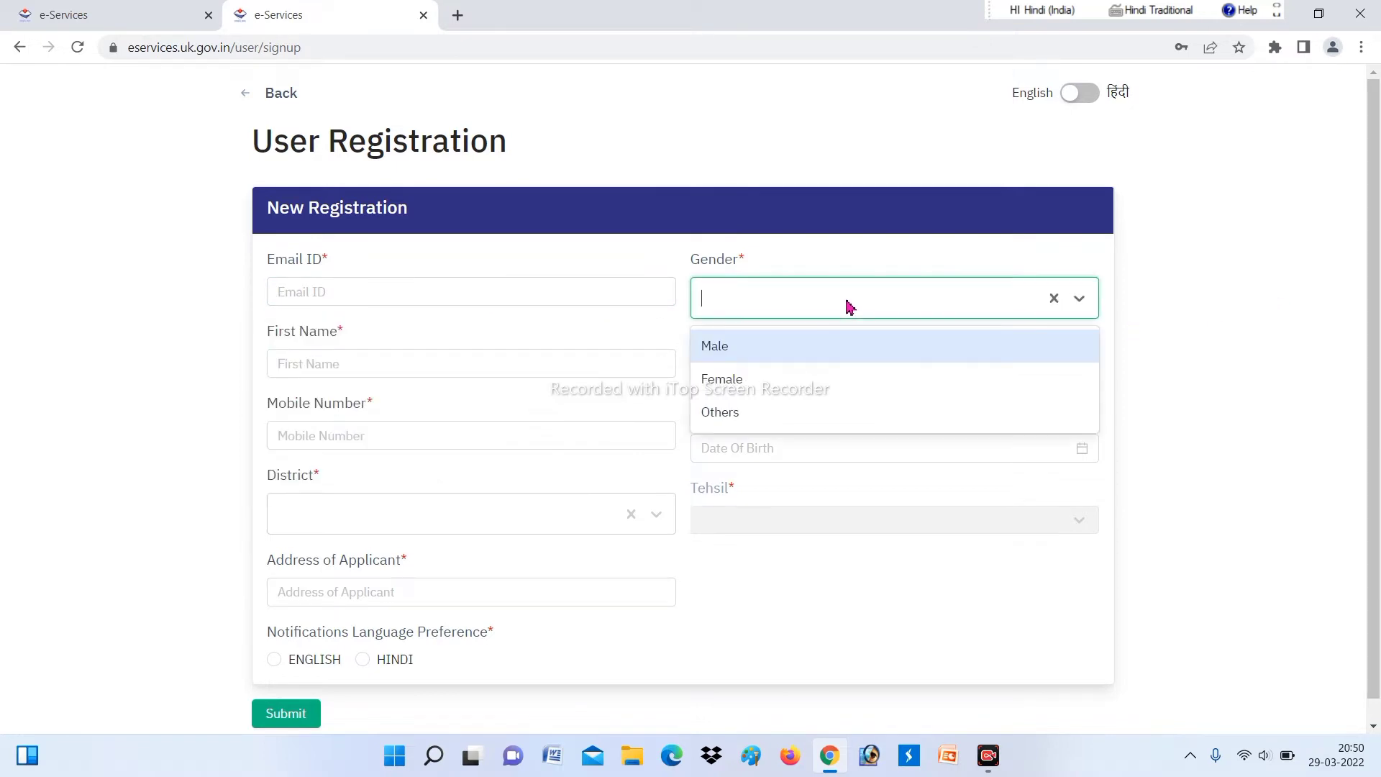
{"action": "left_click", "coordinate": [849, 306]}
Leave First Name, Last Name, Mobile Number, District and Address of Applicant unfilled
{"action": "left_click", "coordinate": [325, 365]}
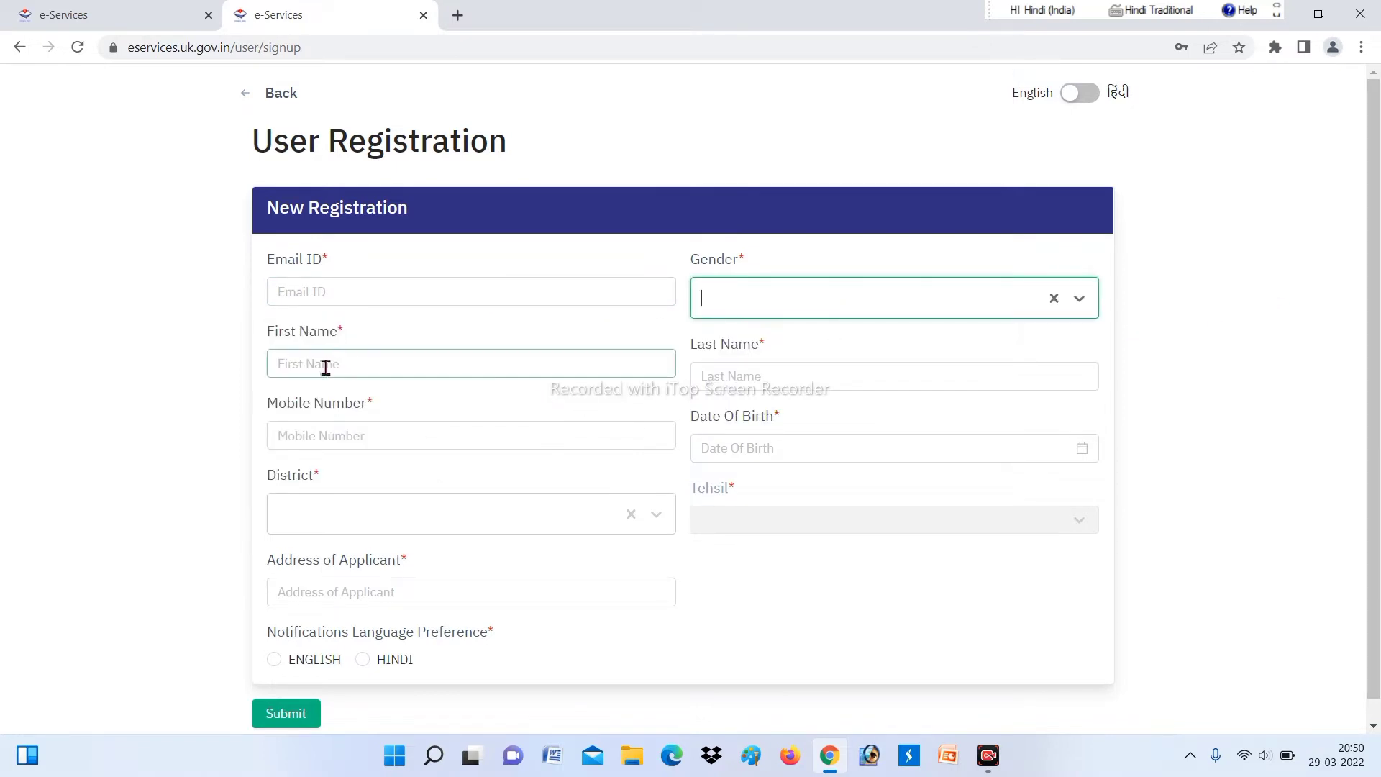
{"action": "left_click", "coordinate": [779, 385]}
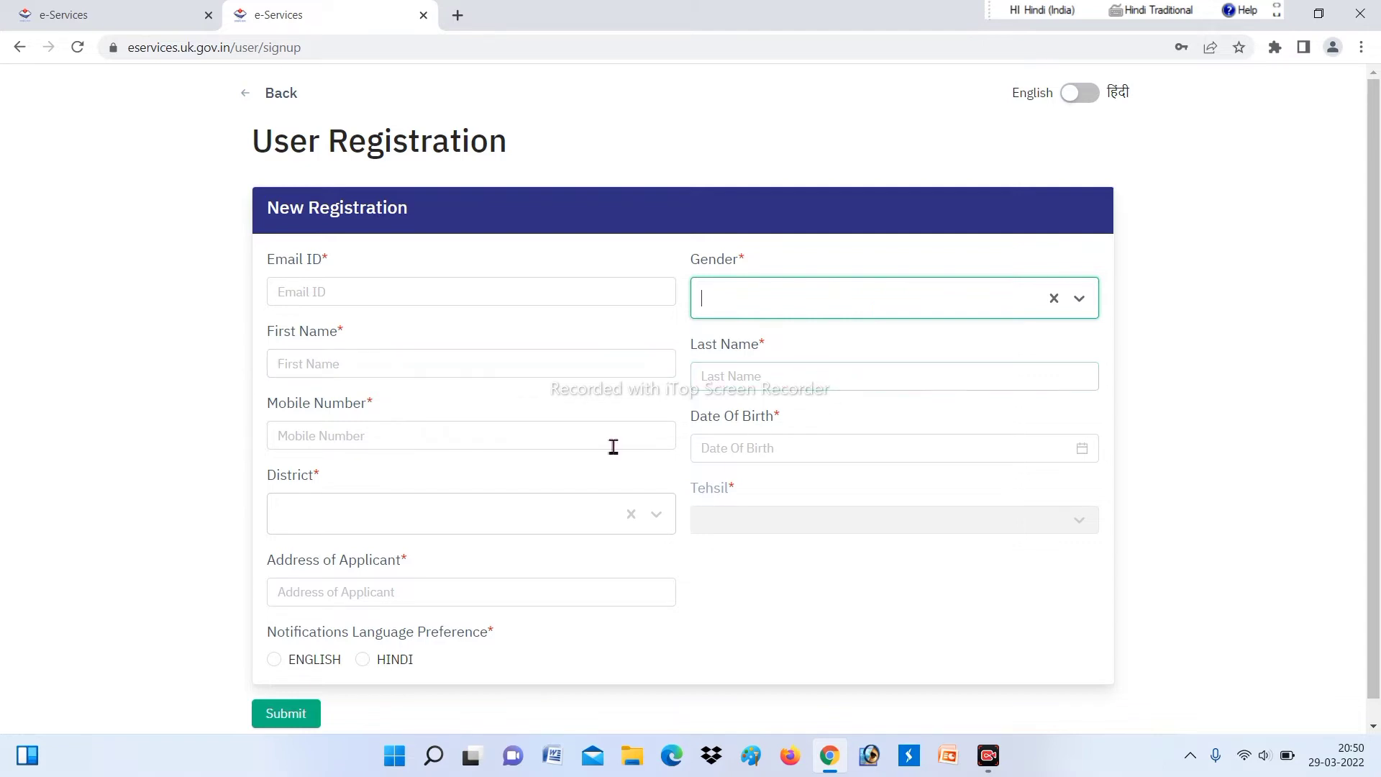
{"action": "left_click", "coordinate": [364, 437]}
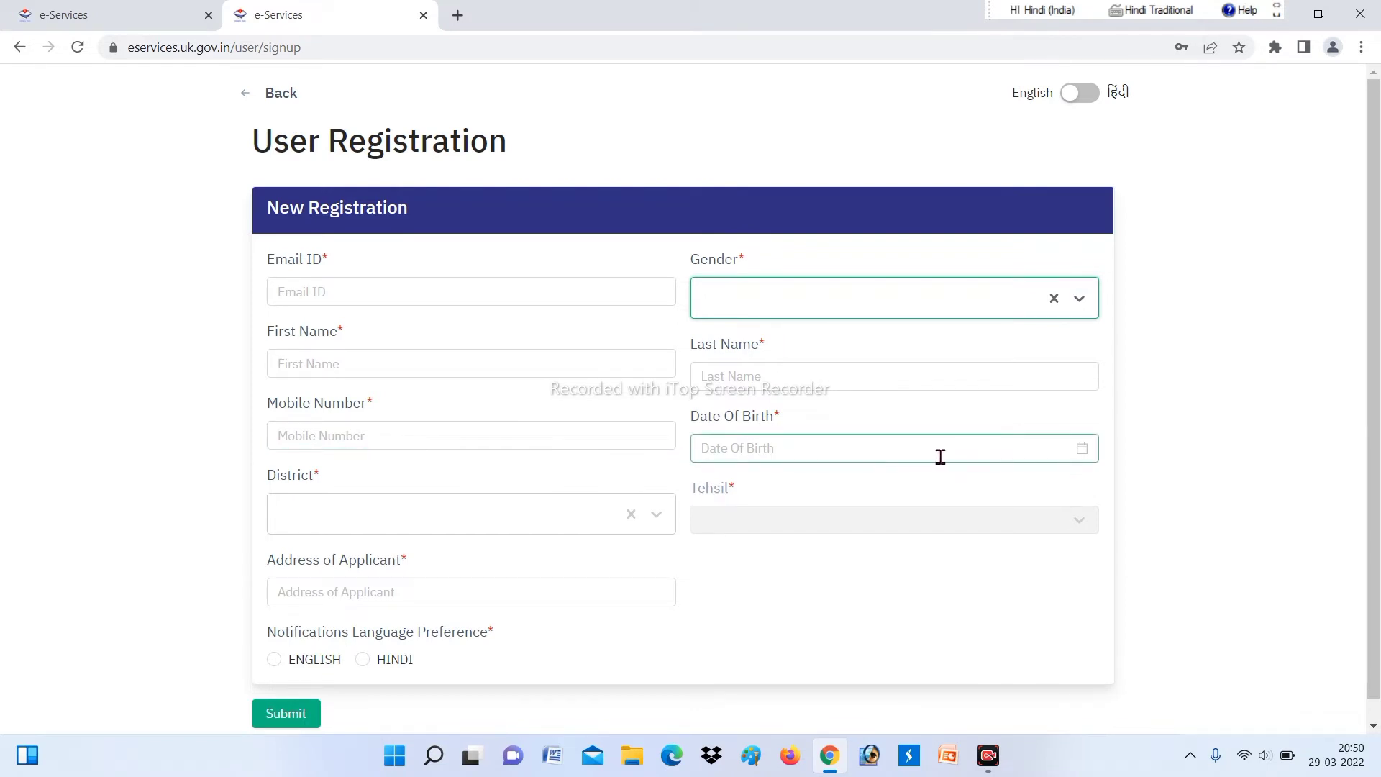
{"action": "left_click", "coordinate": [664, 517]}
{"action": "left_click", "coordinate": [665, 495]}
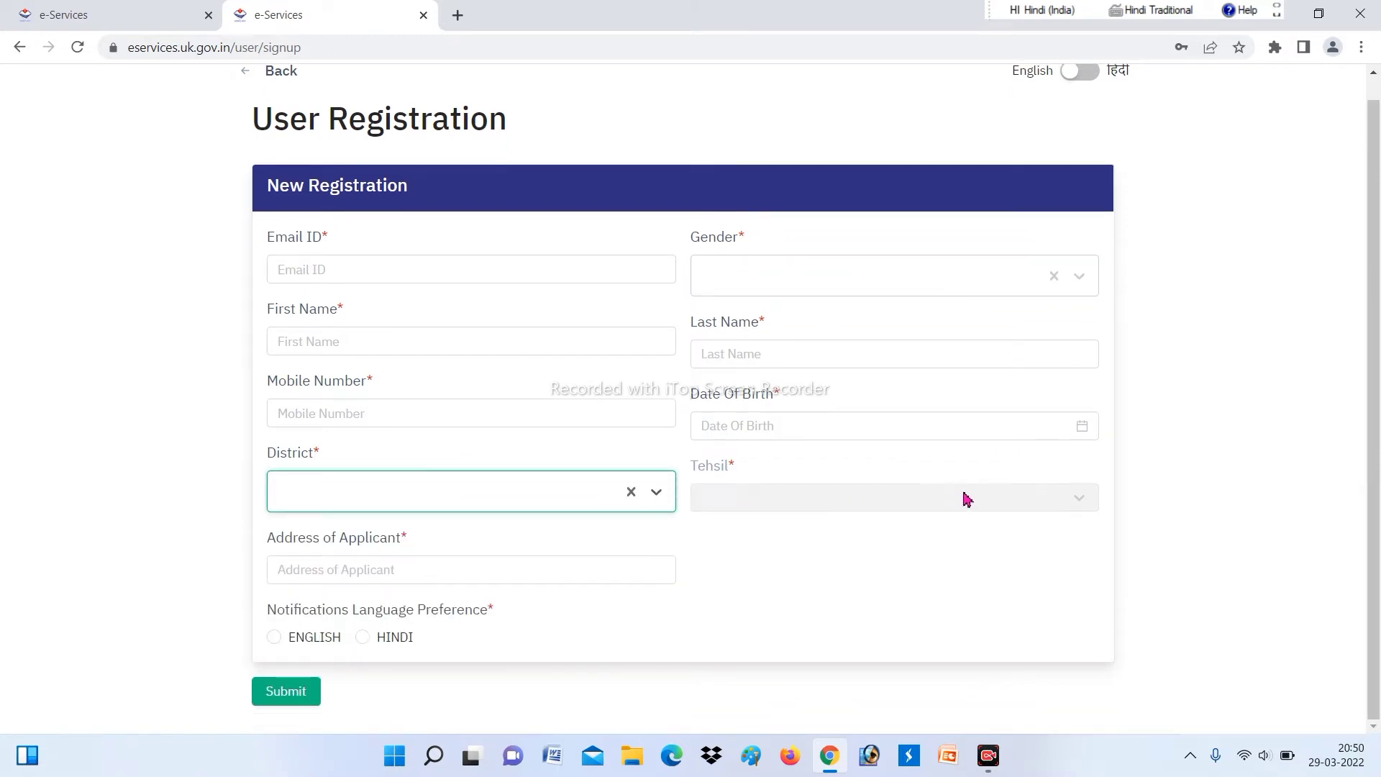
{"action": "left_click", "coordinate": [398, 570]}
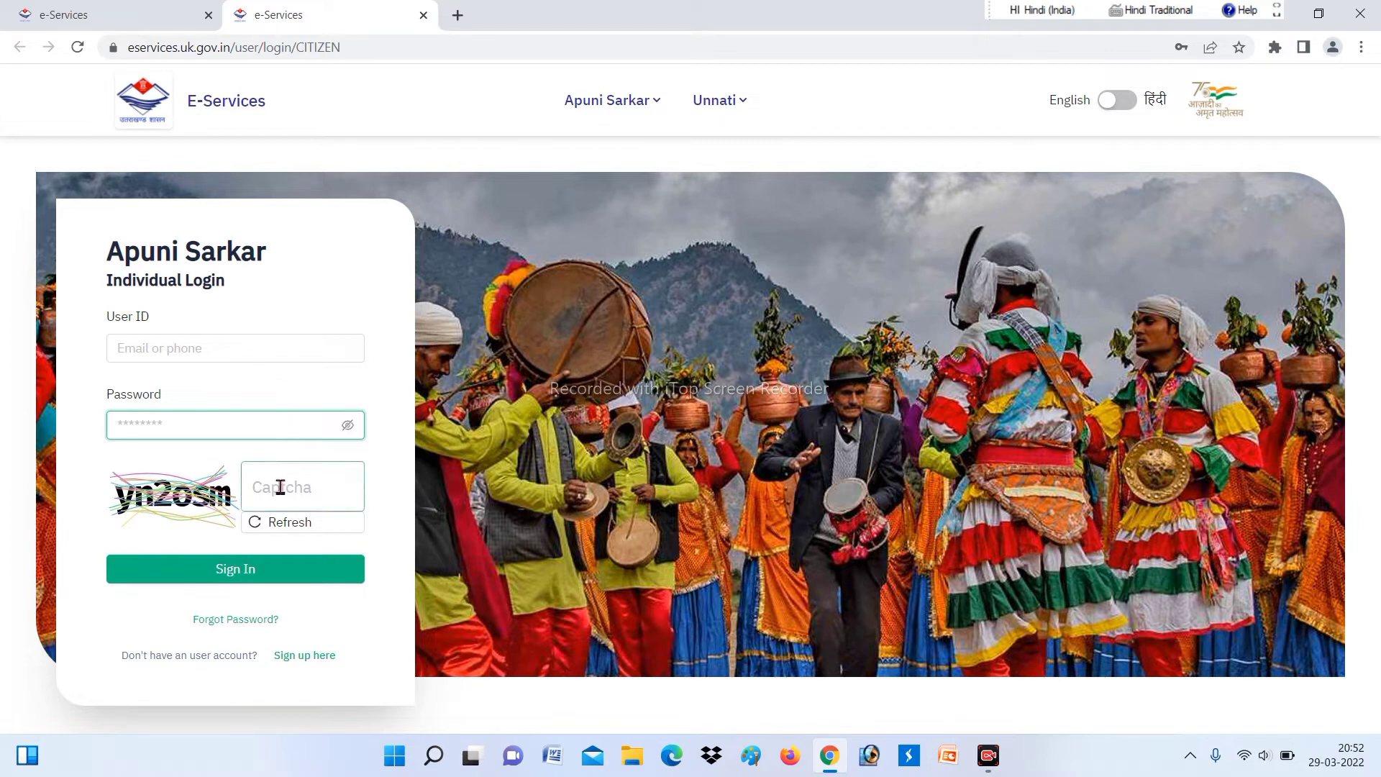
{"action": "left_click", "coordinate": [265, 571]}
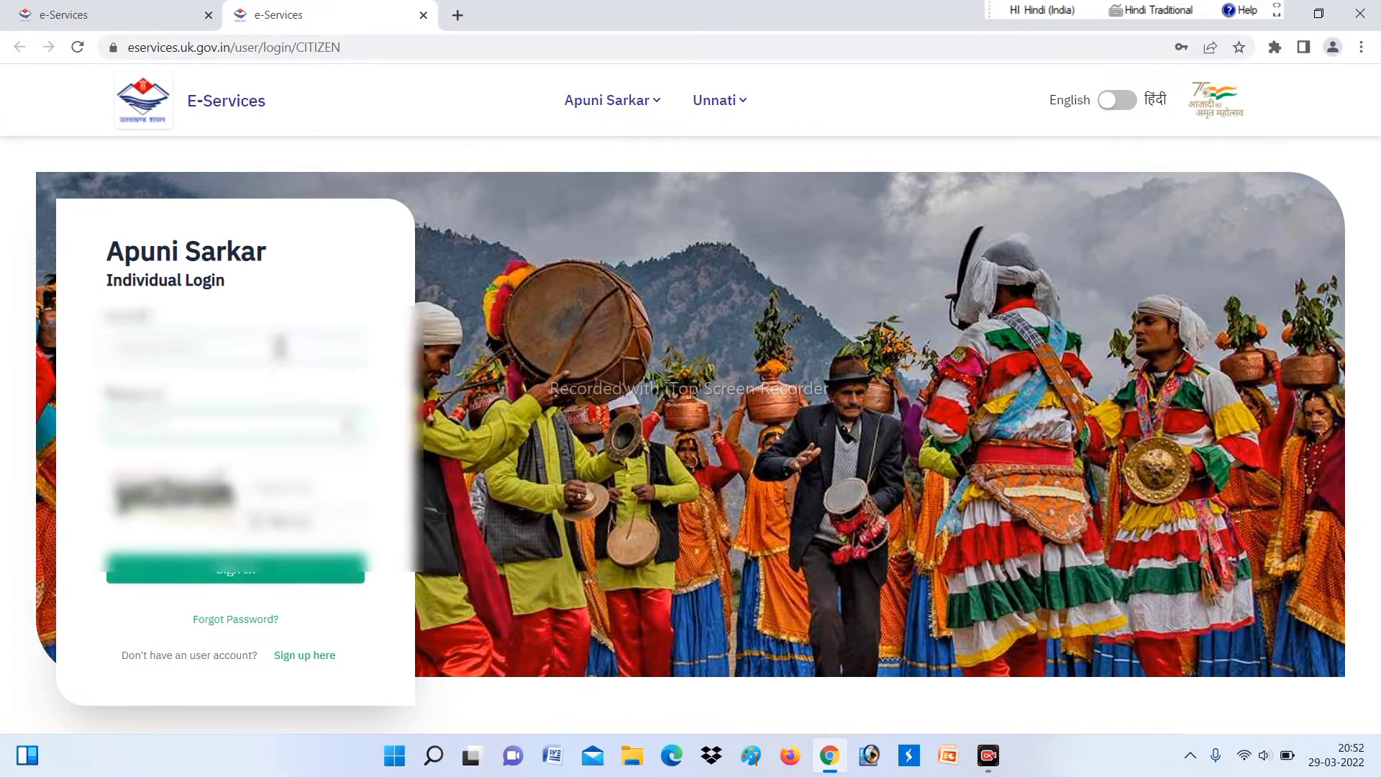
{"action": "left_click", "coordinate": [281, 342]}
{"action": "left_click", "coordinate": [268, 385]}
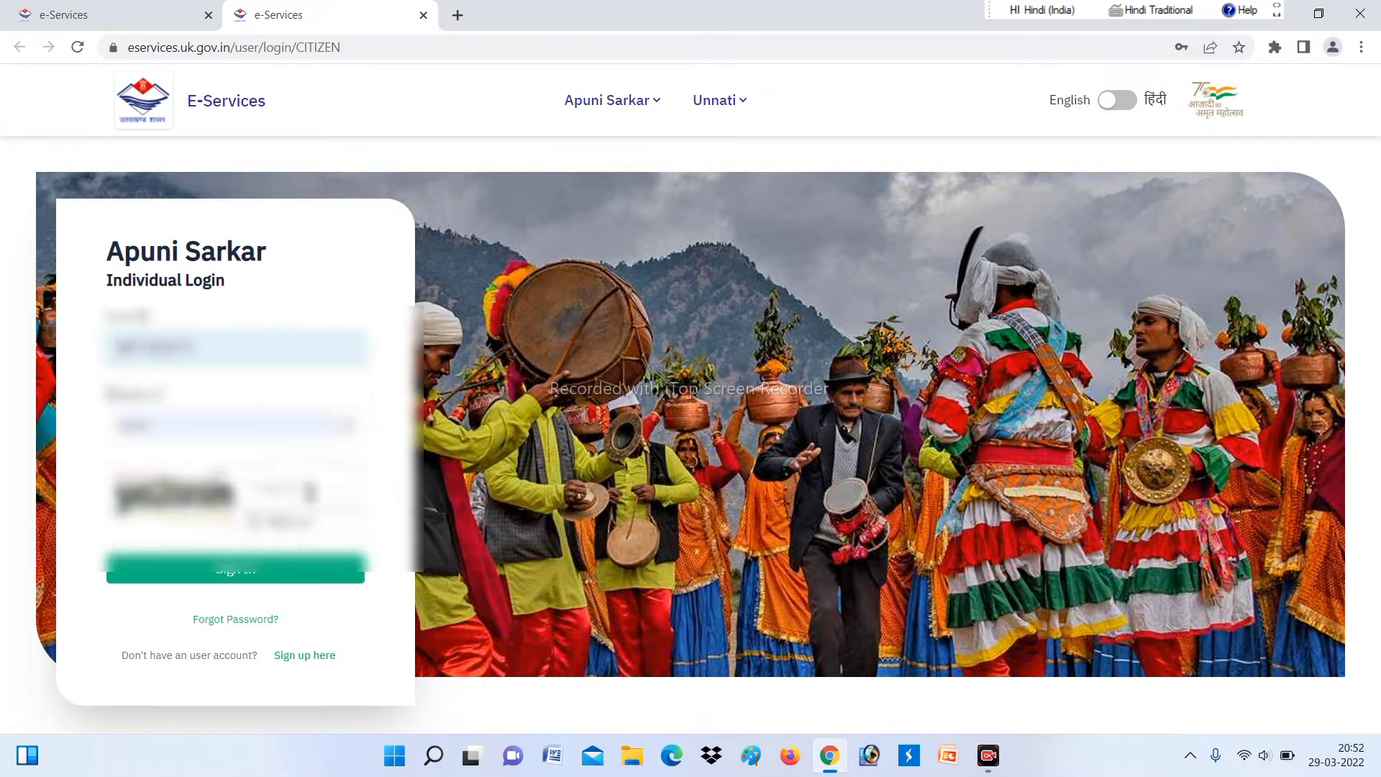
{"action": "left_click", "coordinate": [1043, 9]}
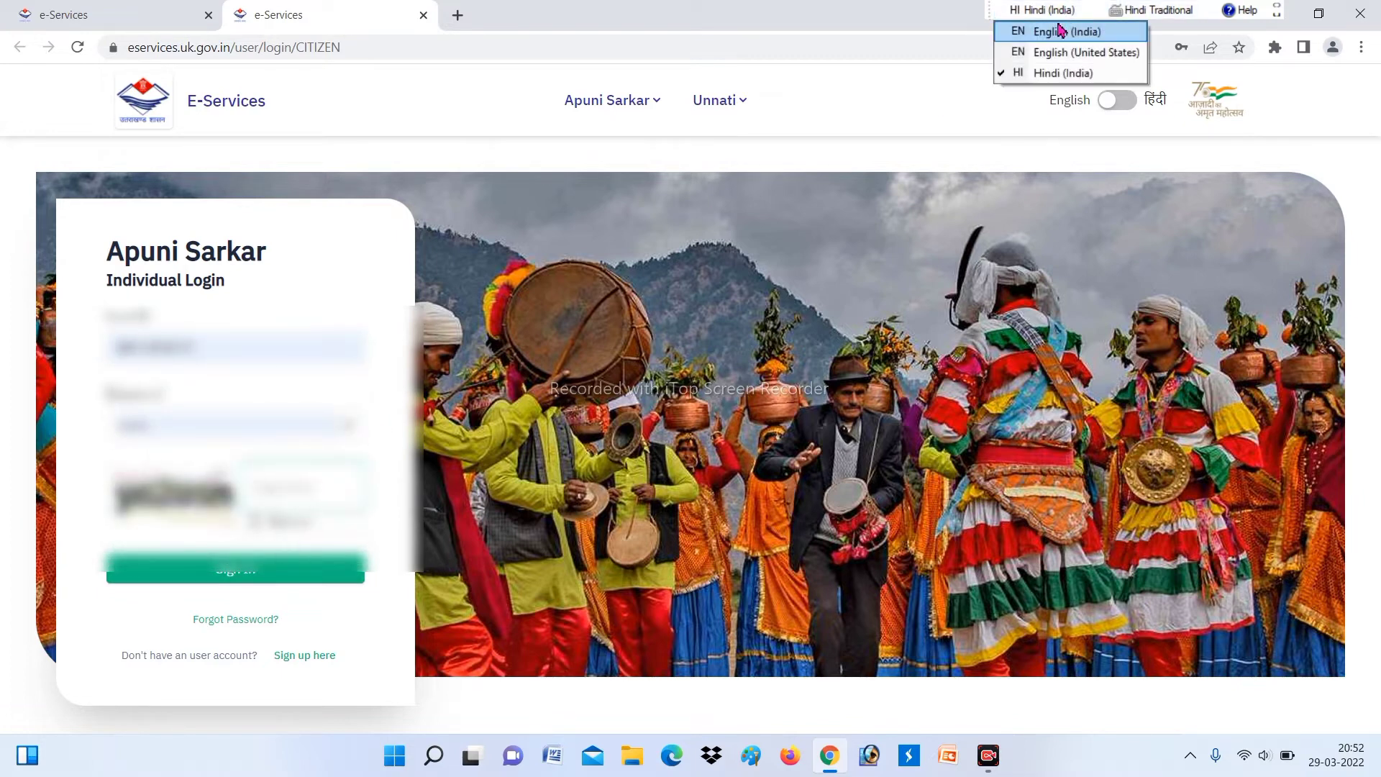
{"action": "left_click", "coordinate": [1054, 28]}
{"action": "type", "text": "ucbwd"}
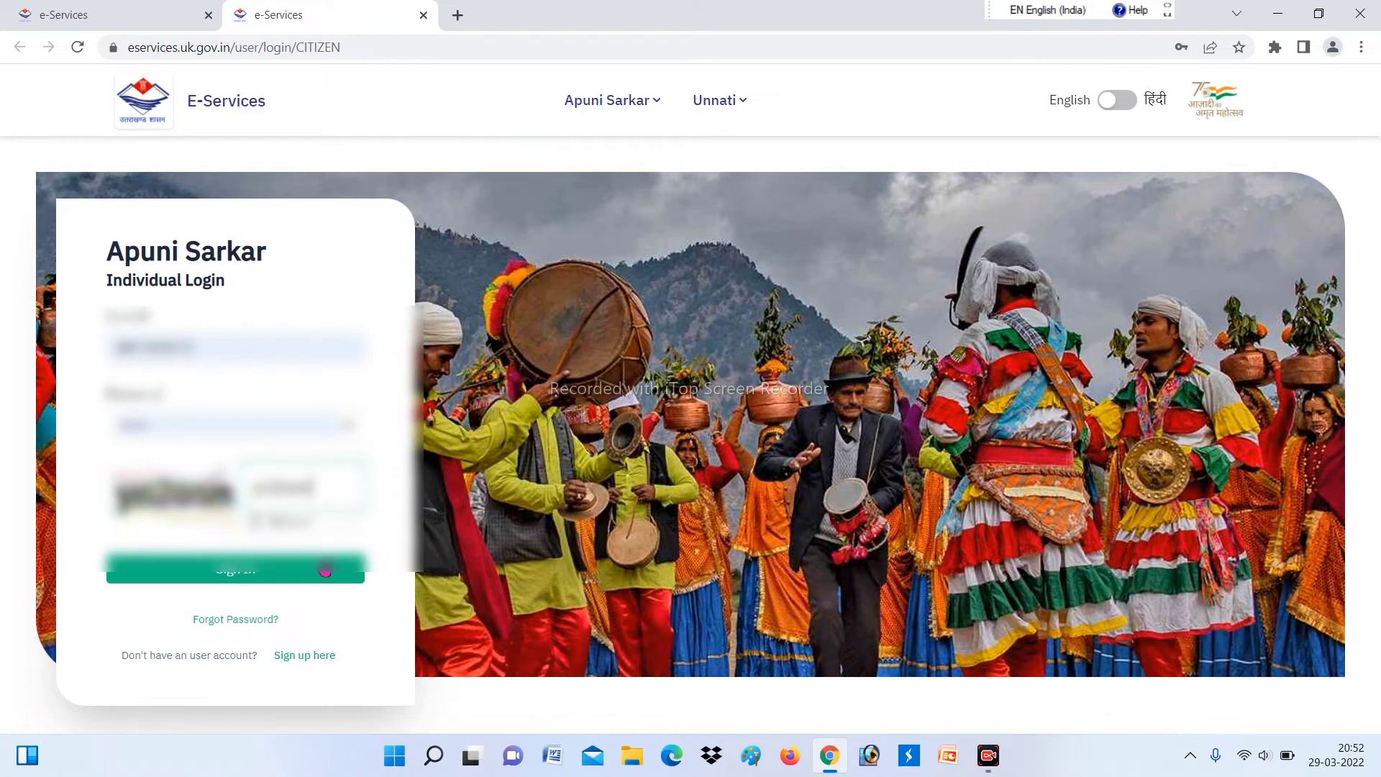
{"action": "left_click", "coordinate": [287, 584]}
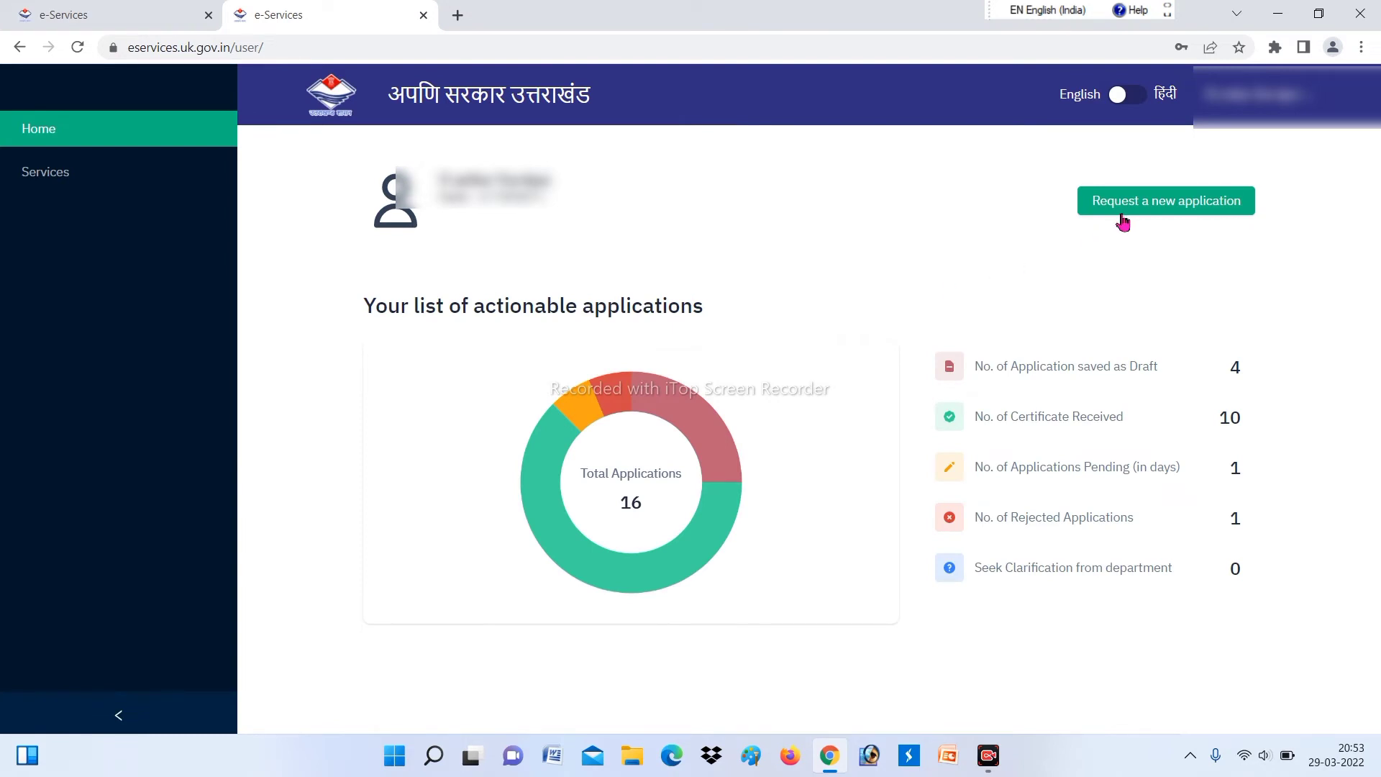
Request a new application: Revenue Department, Revenue Certificates service type, Domicile Certificate service
{"action": "left_click", "coordinate": [1166, 205]}
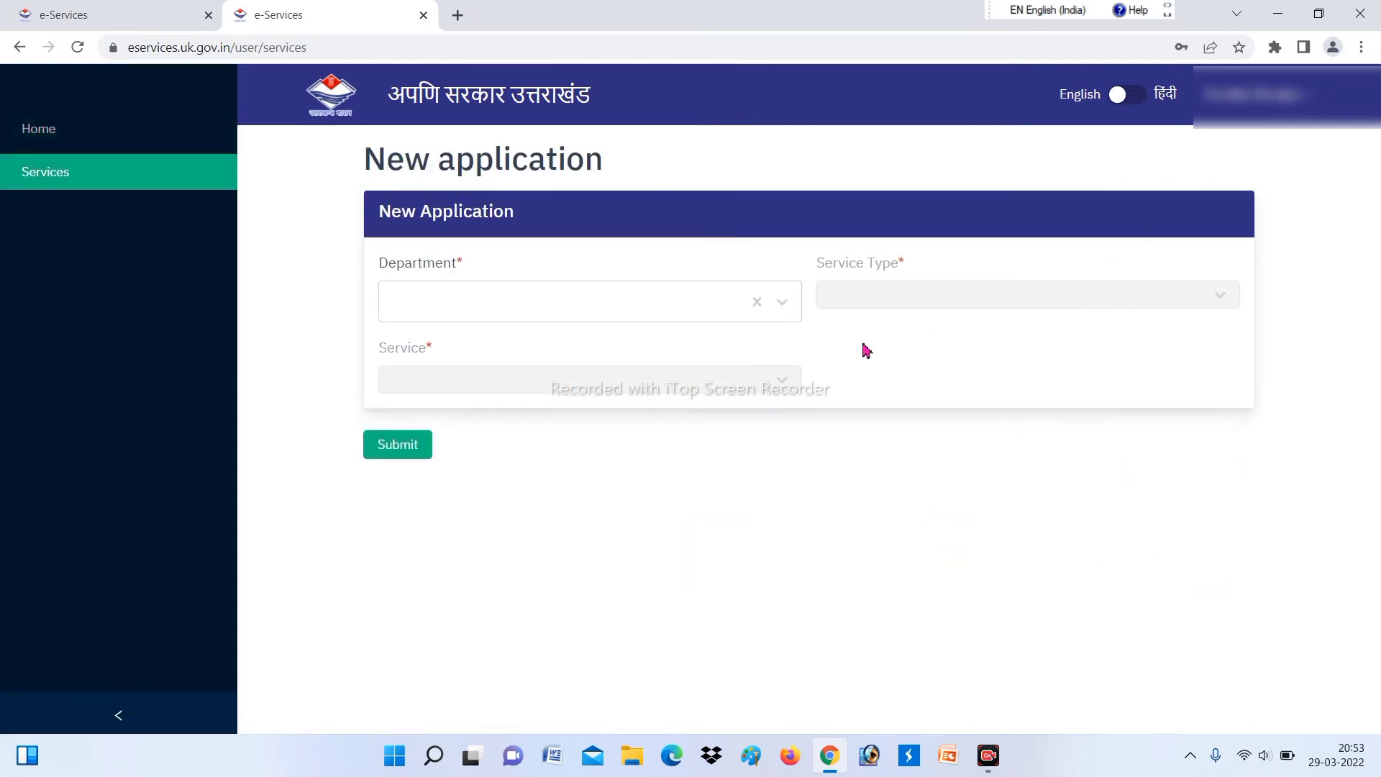
{"action": "left_click", "coordinate": [782, 305]}
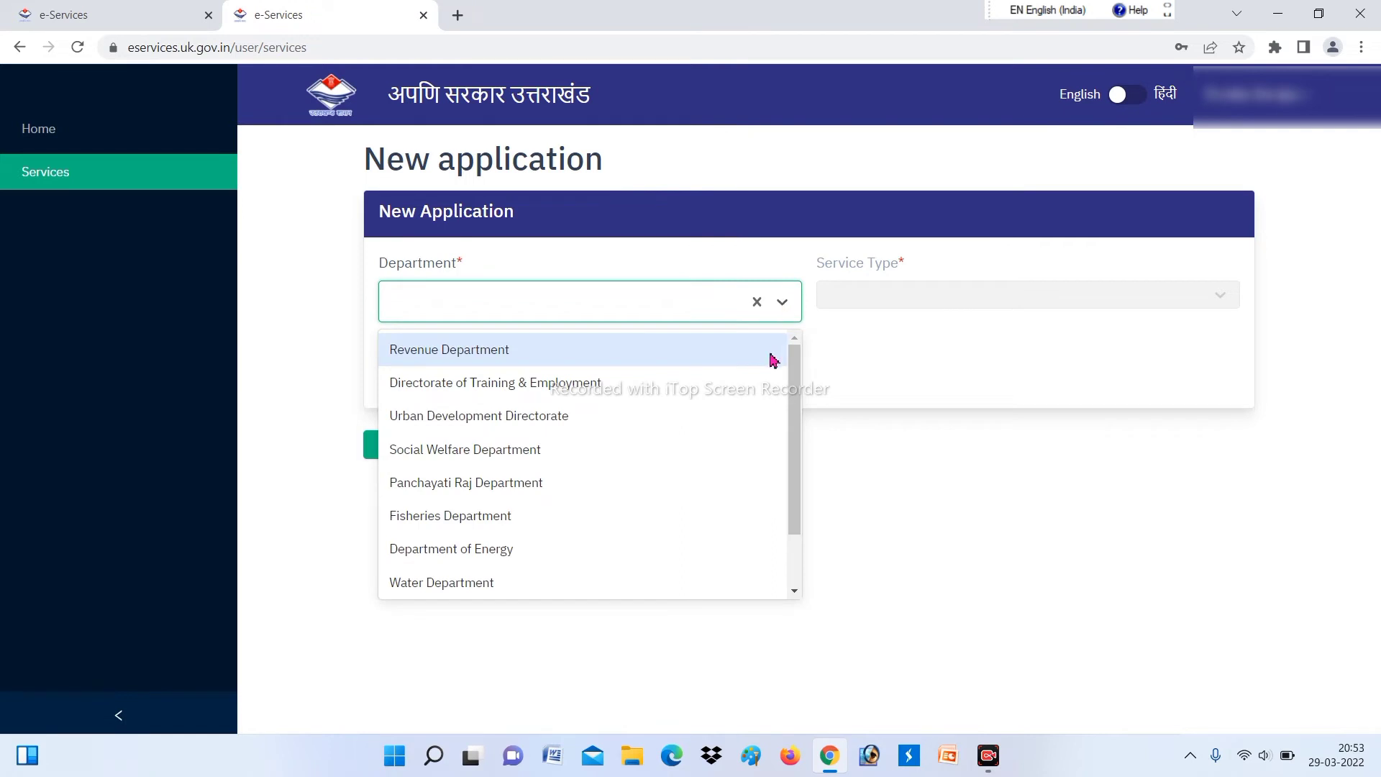
{"action": "left_click", "coordinate": [715, 360]}
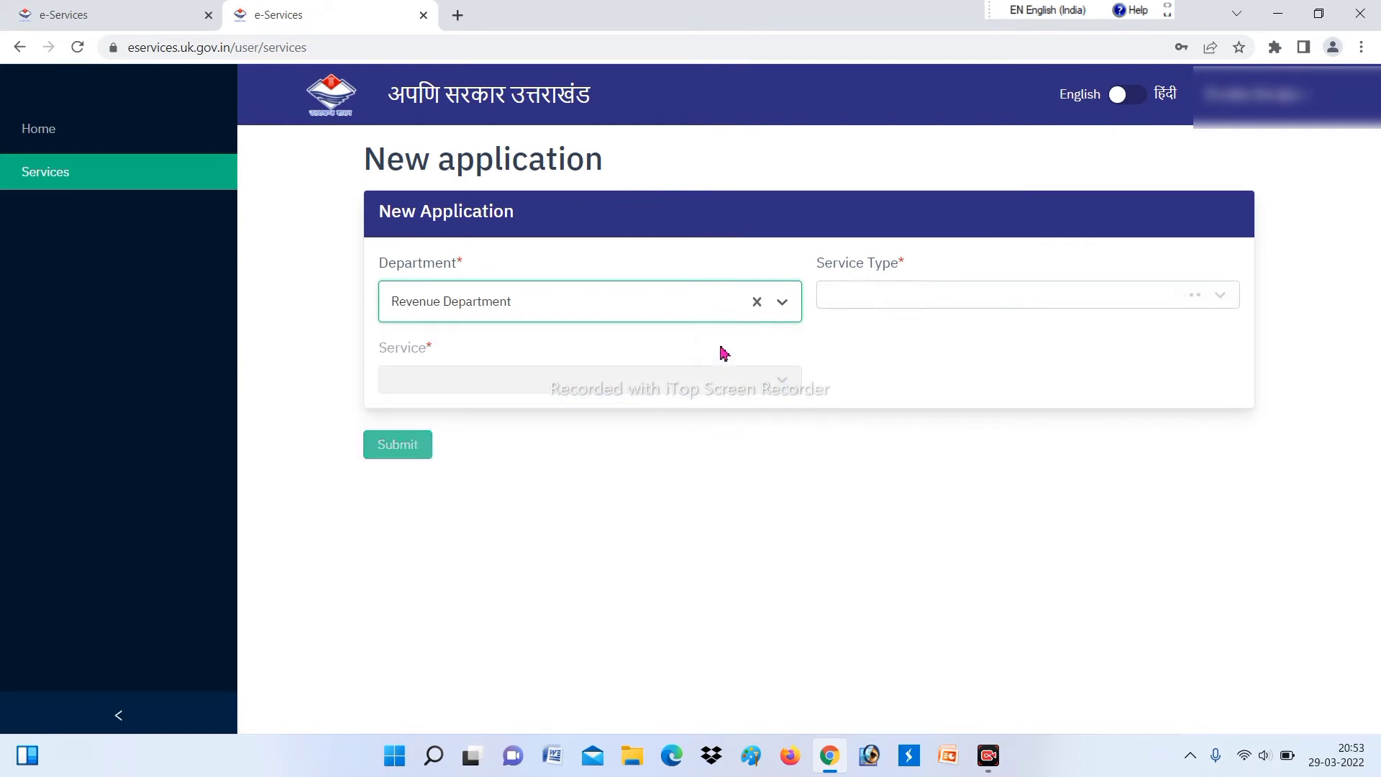
{"action": "left_click", "coordinate": [1014, 302]}
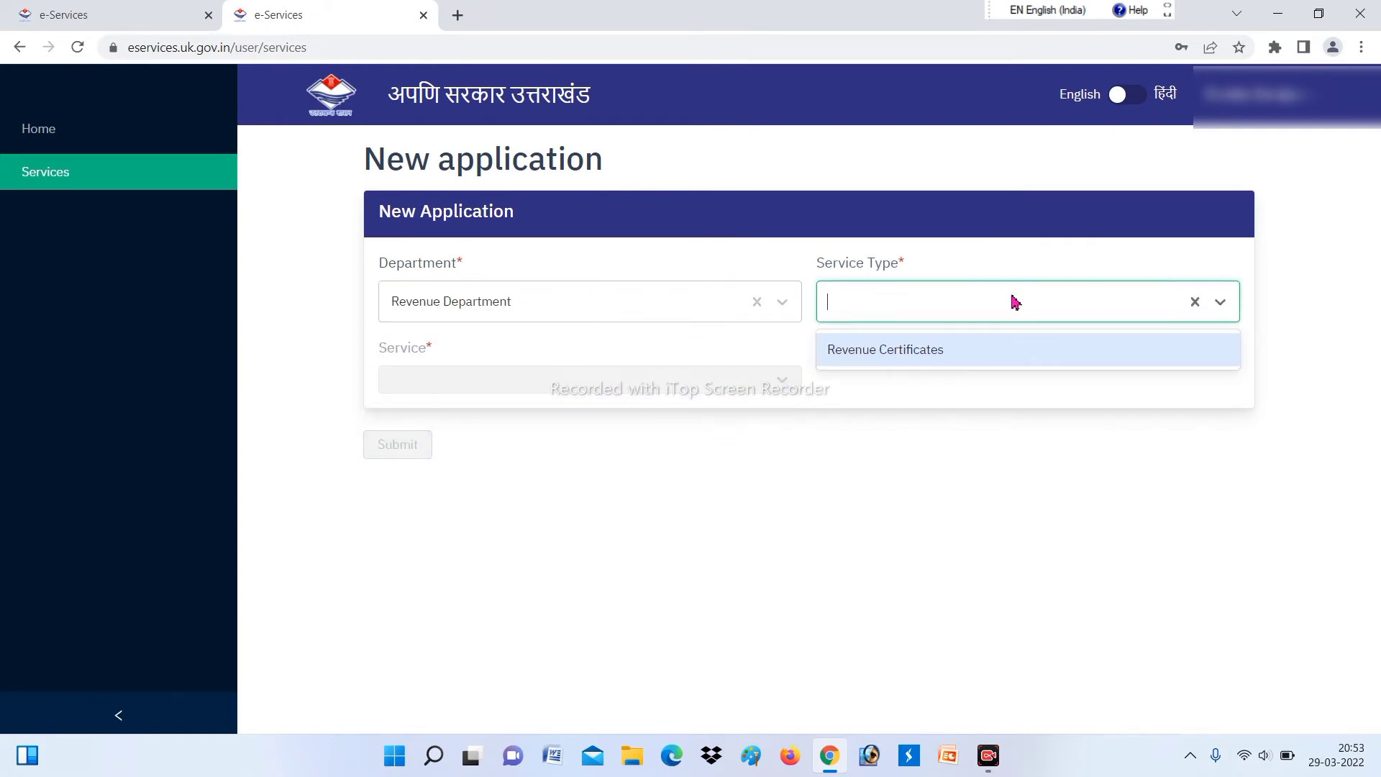
{"action": "left_click", "coordinate": [1016, 356]}
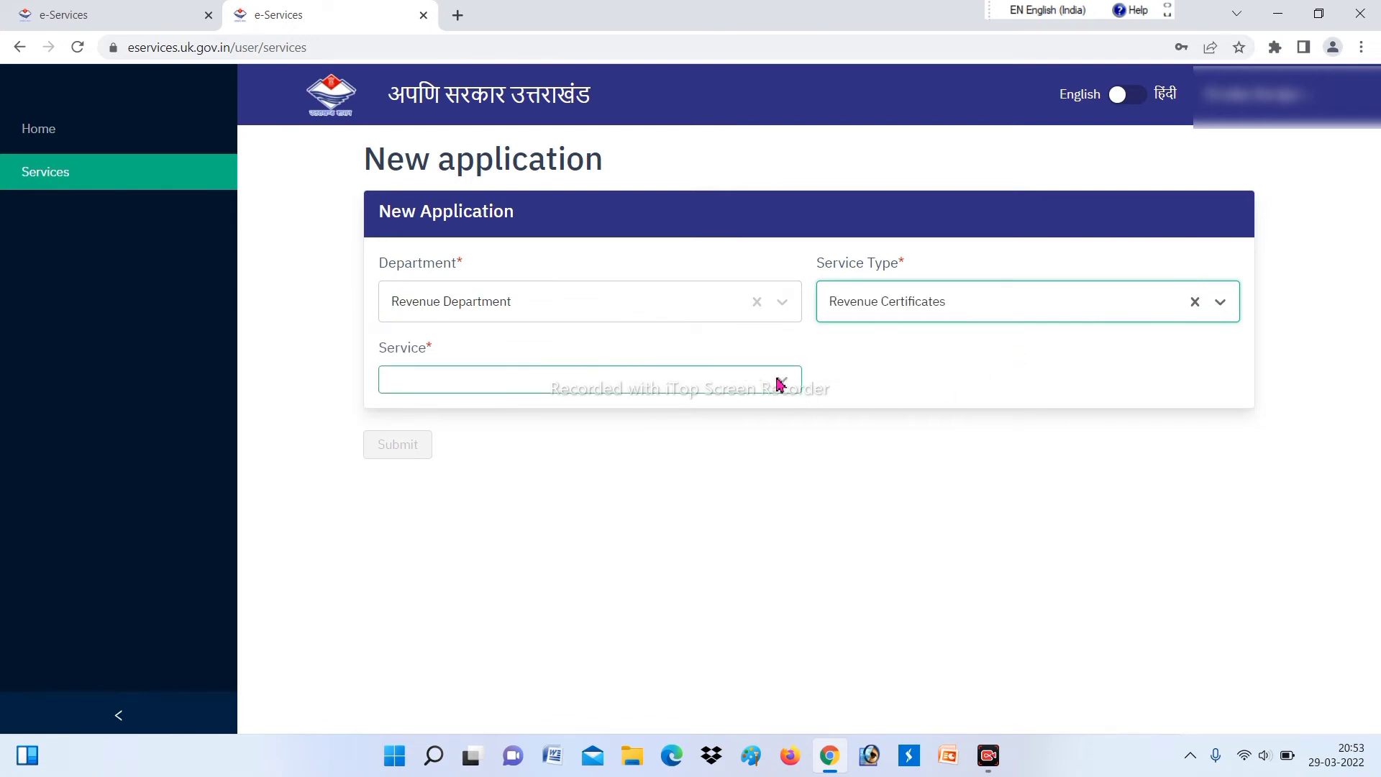
{"action": "left_click", "coordinate": [773, 386]}
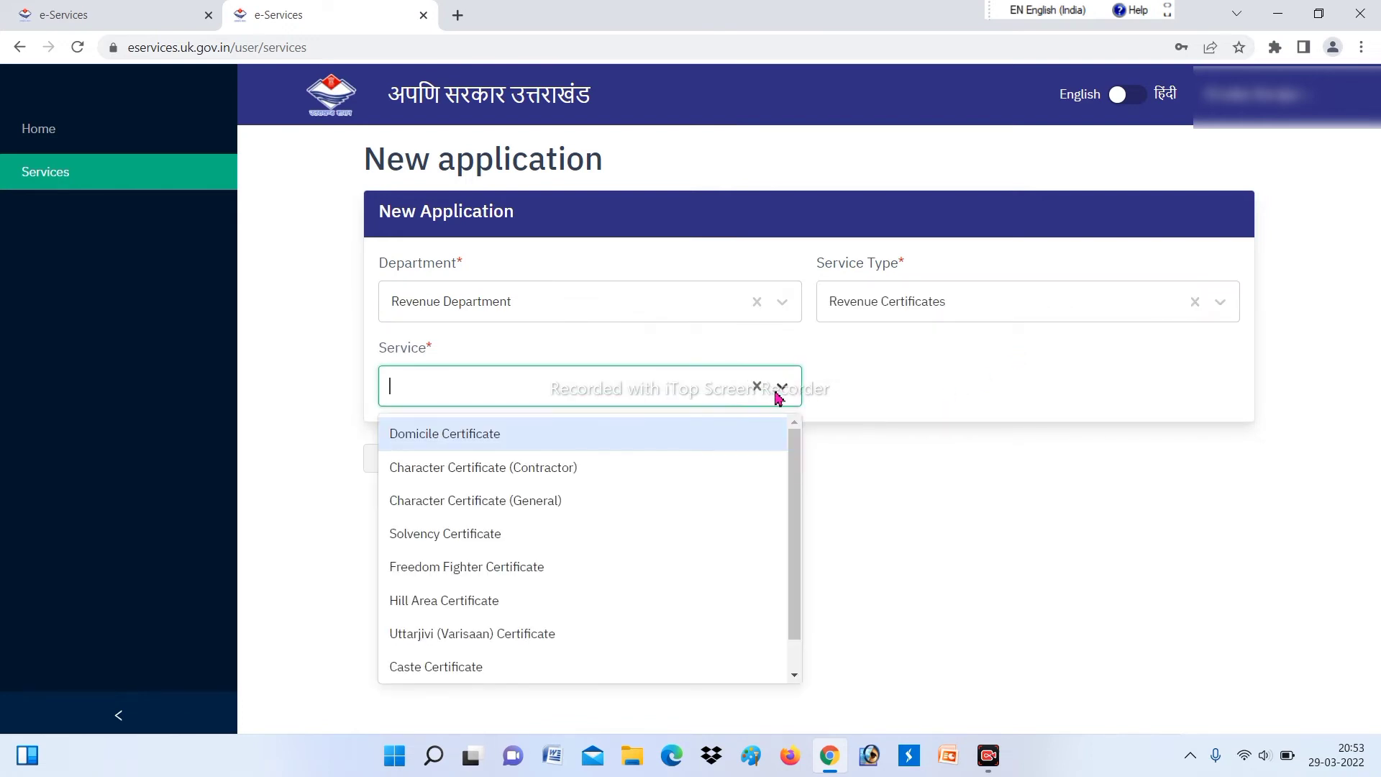
{"action": "left_click", "coordinate": [747, 441]}
Review the Photo Upload, Mandatory and Optional Documents sections, then return to the Home dashboard
{"action": "scroll", "coordinate": [633, 239], "scroll_direction": "down", "scroll_amount": 5}
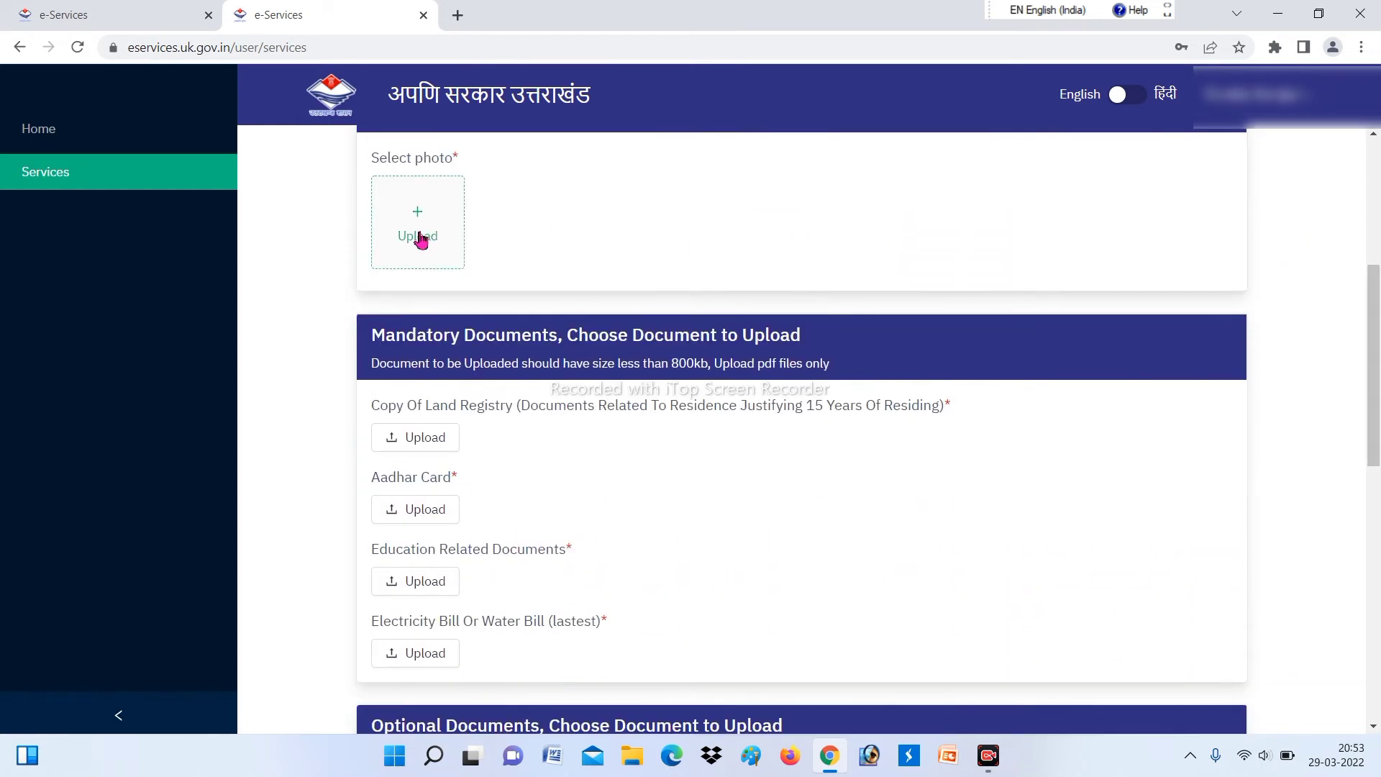
{"action": "scroll", "coordinate": [1375, 385], "scroll_direction": "down", "scroll_amount": 2}
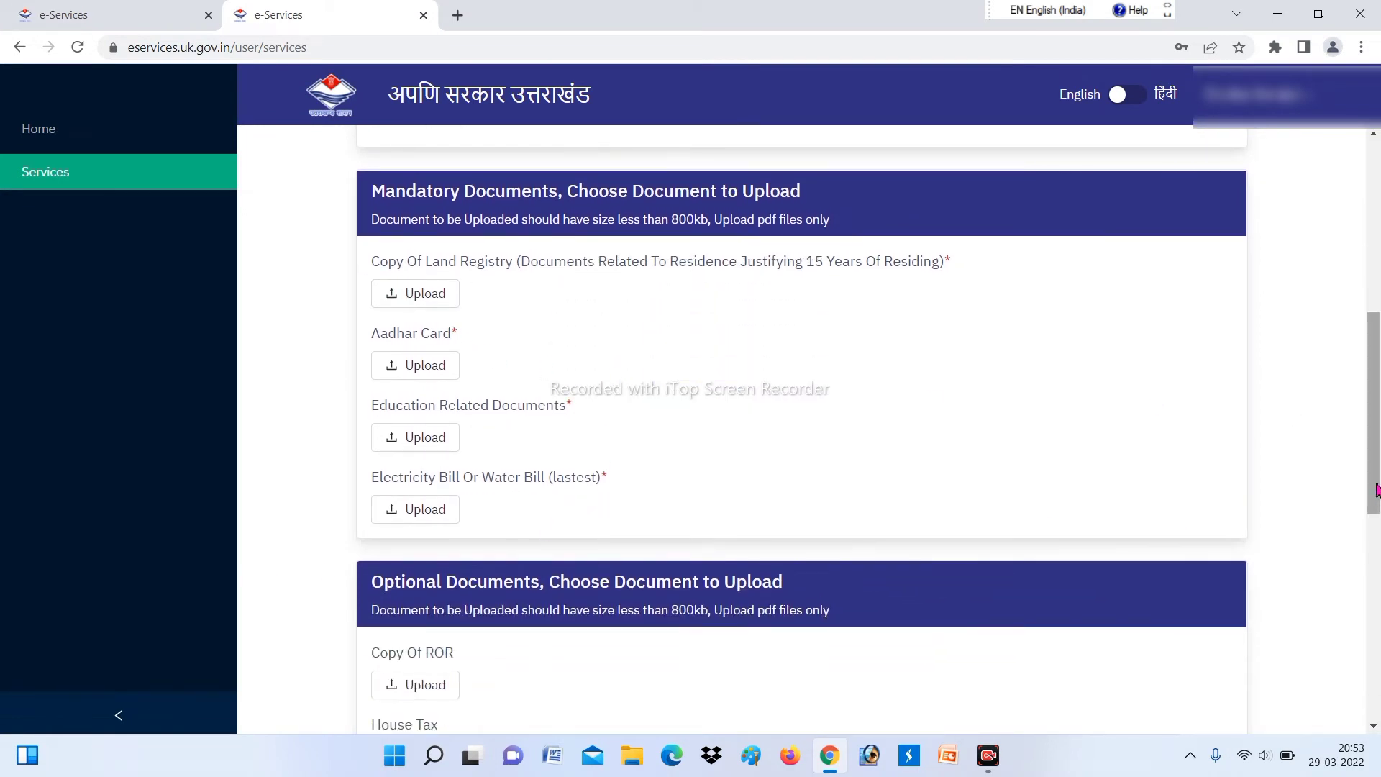
{"action": "left_click_drag", "start_coordinate": [1375, 486], "coordinate": [1378, 690]}
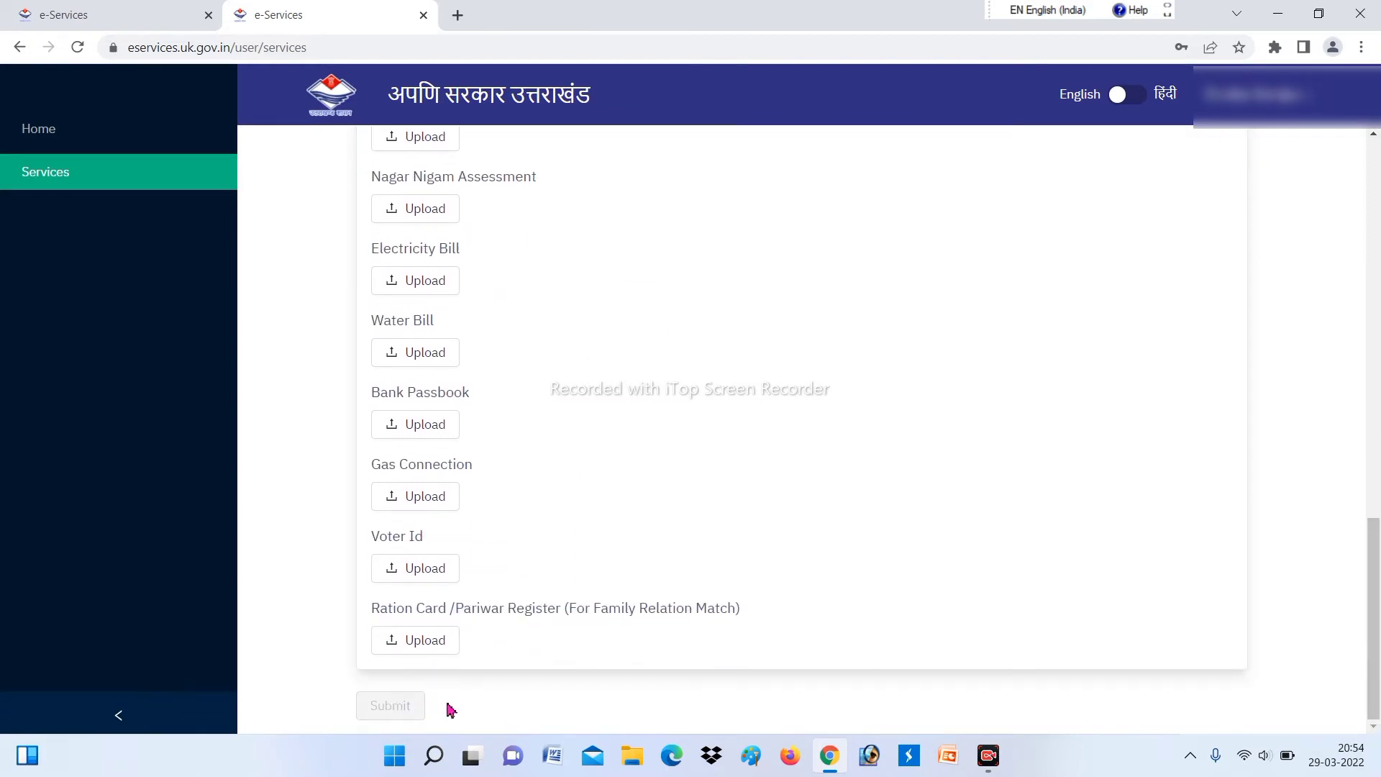
{"action": "left_click_drag", "start_coordinate": [1376, 580], "coordinate": [1377, 152]}
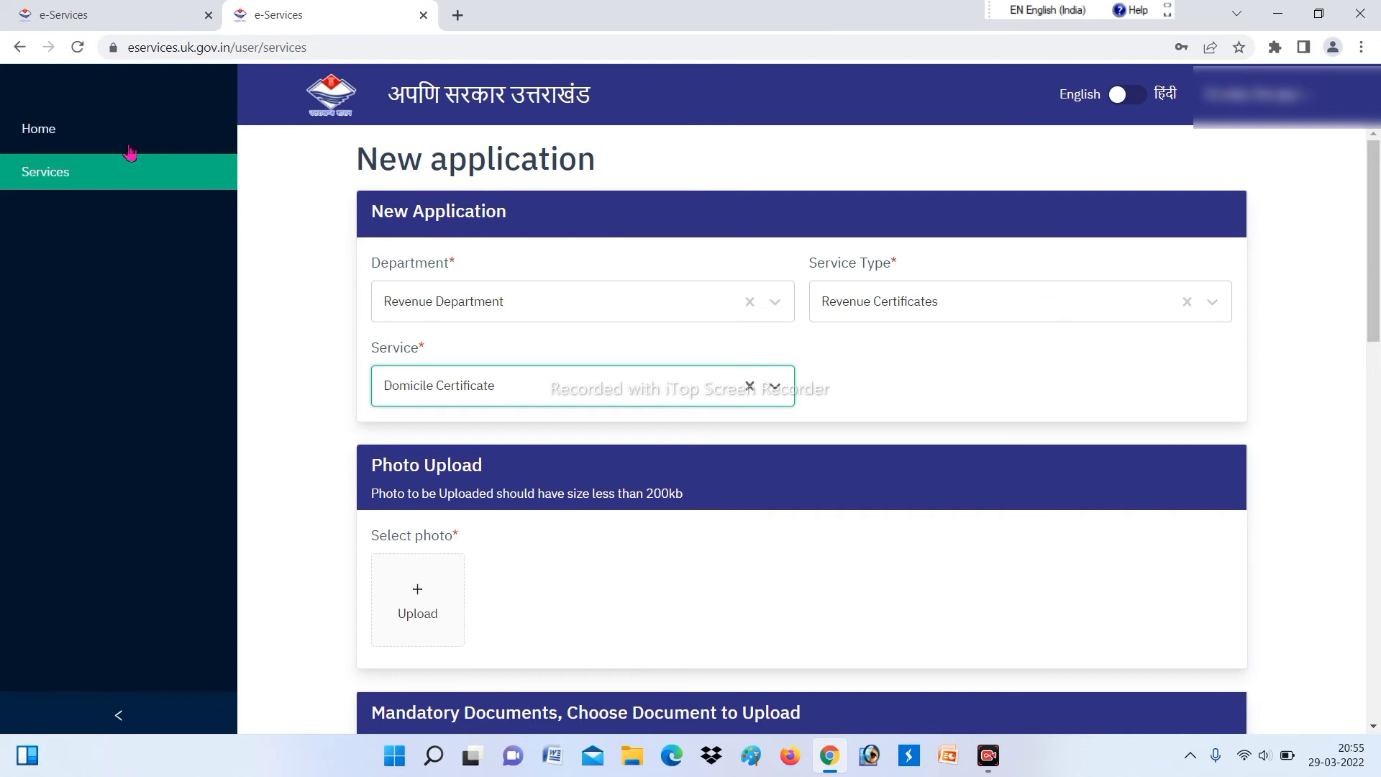
{"action": "left_click", "coordinate": [105, 139]}
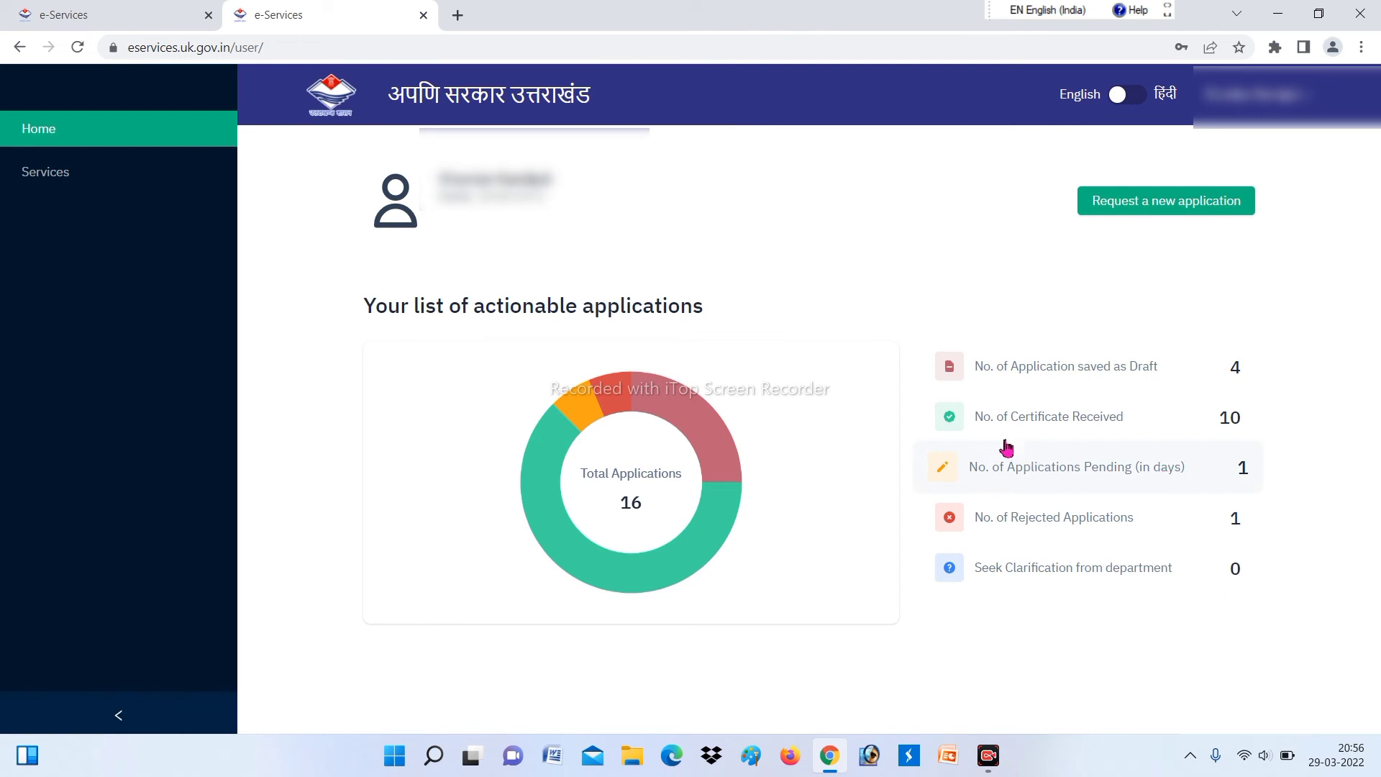
Show the 10 received certificates, then pending applications, then the single rejected Domicile Certificate application
{"action": "left_click", "coordinate": [1126, 430]}
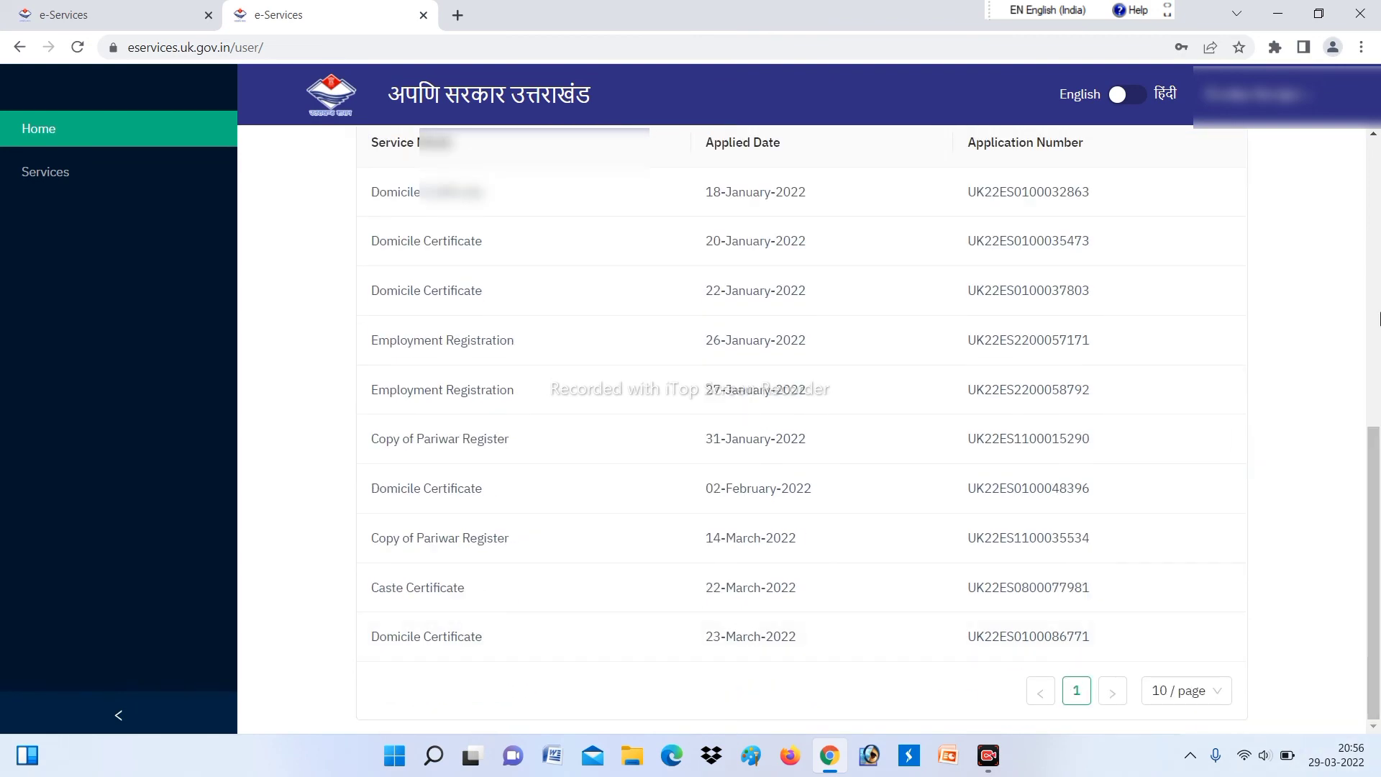
{"action": "left_click", "coordinate": [1375, 273]}
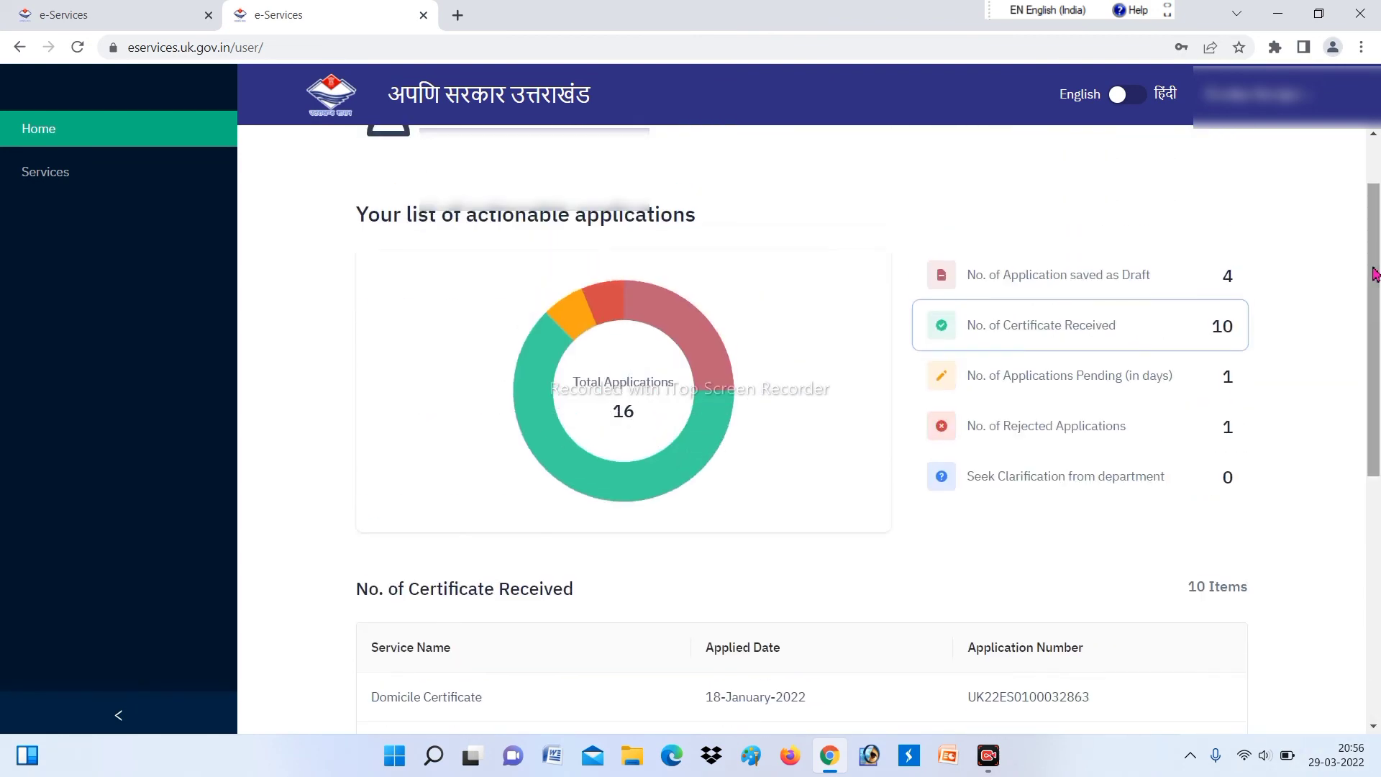
{"action": "left_click", "coordinate": [1159, 392]}
{"action": "left_click_drag", "start_coordinate": [1374, 360], "coordinate": [1378, 460]}
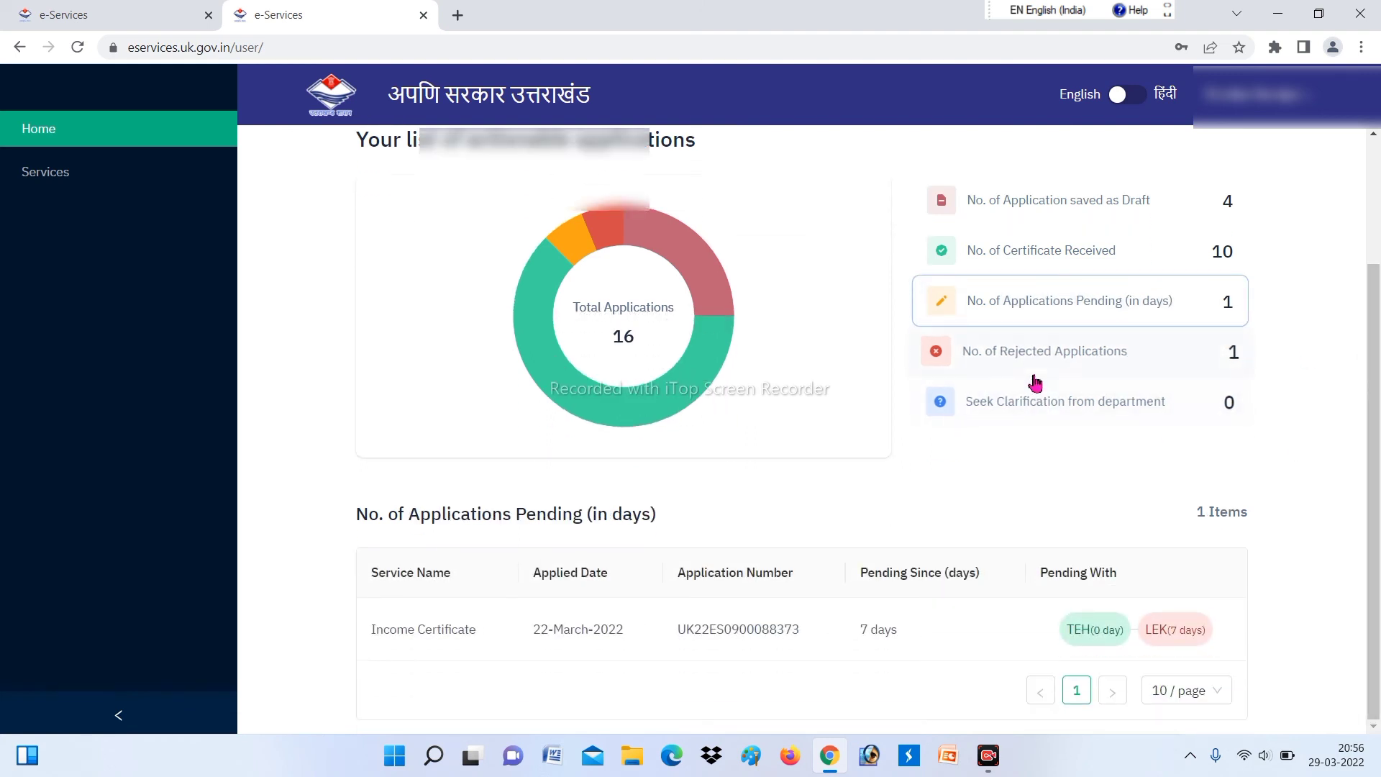
{"action": "left_click", "coordinate": [1105, 367]}
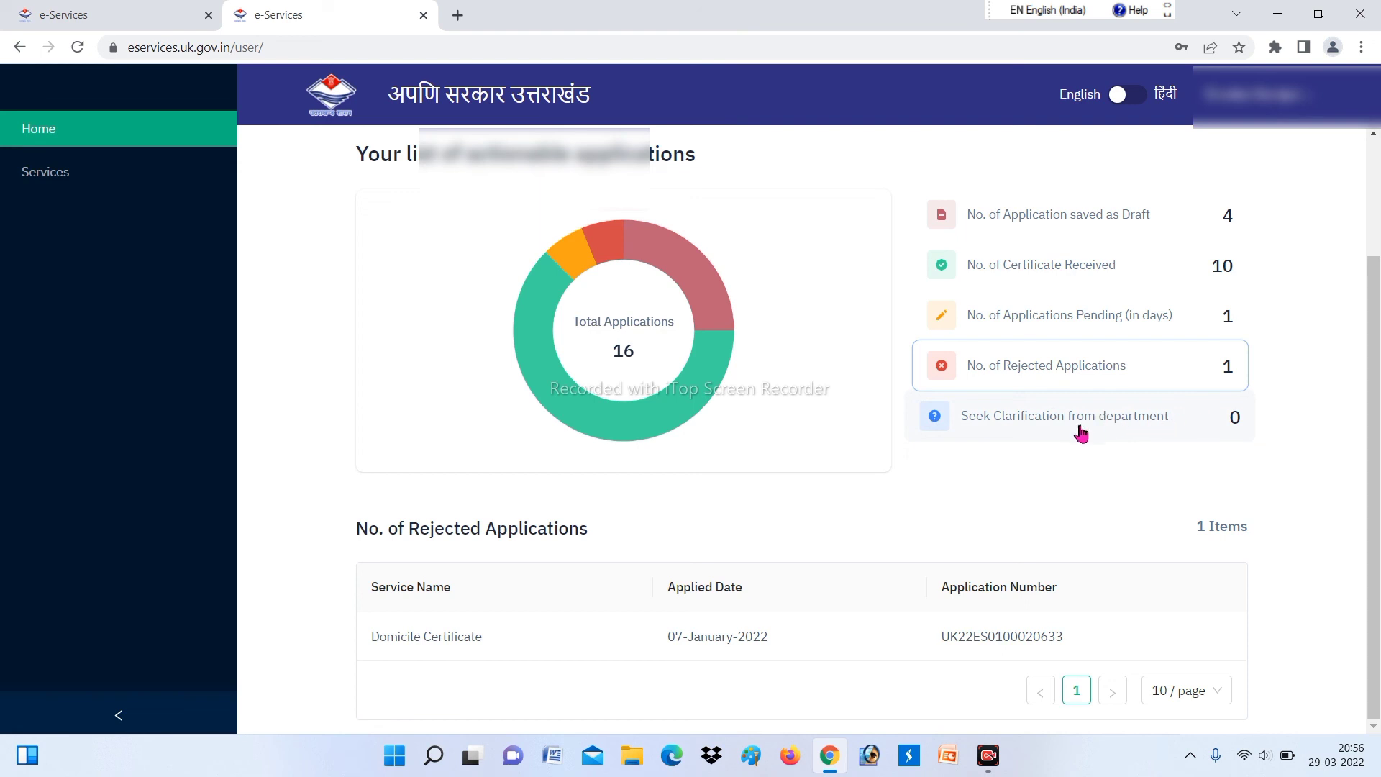
{"action": "scroll", "coordinate": [1081, 433], "scroll_direction": "up", "scroll_amount": 2}
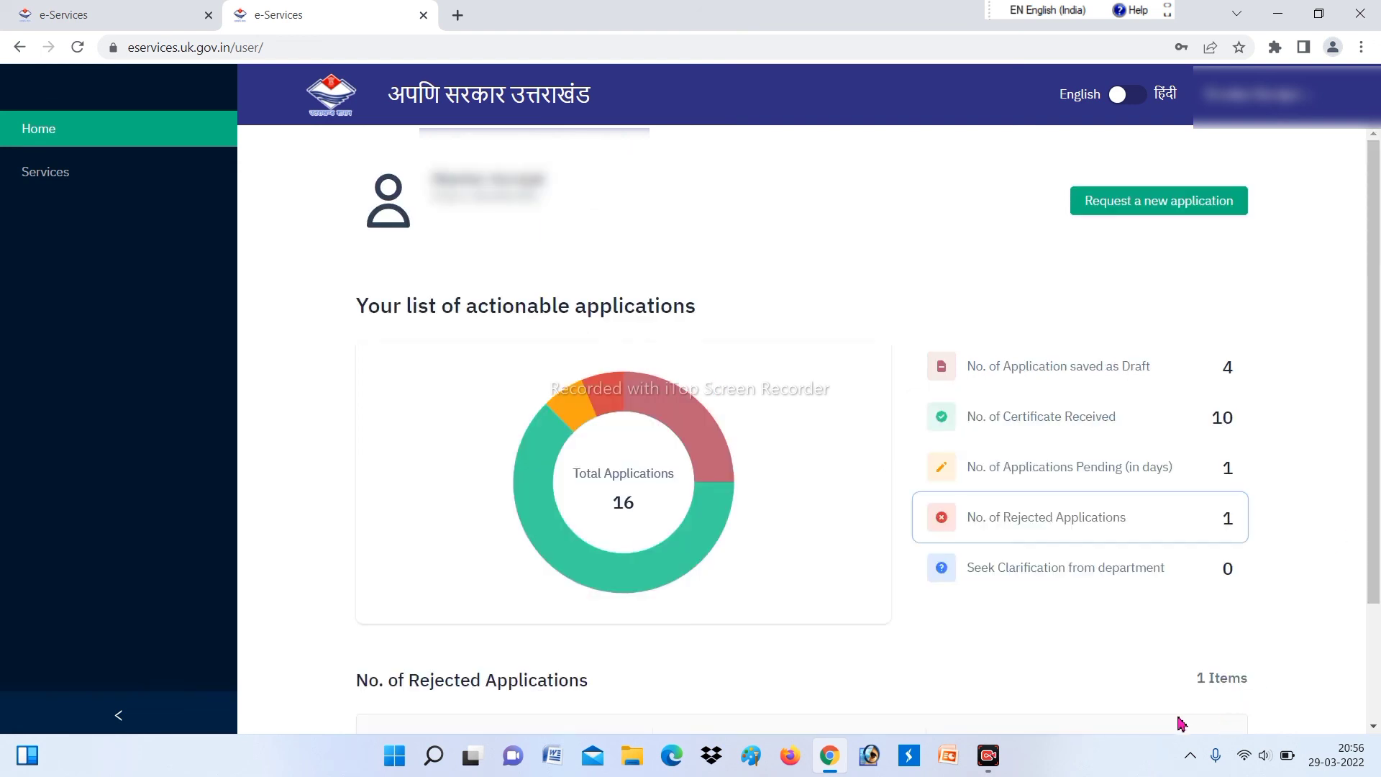